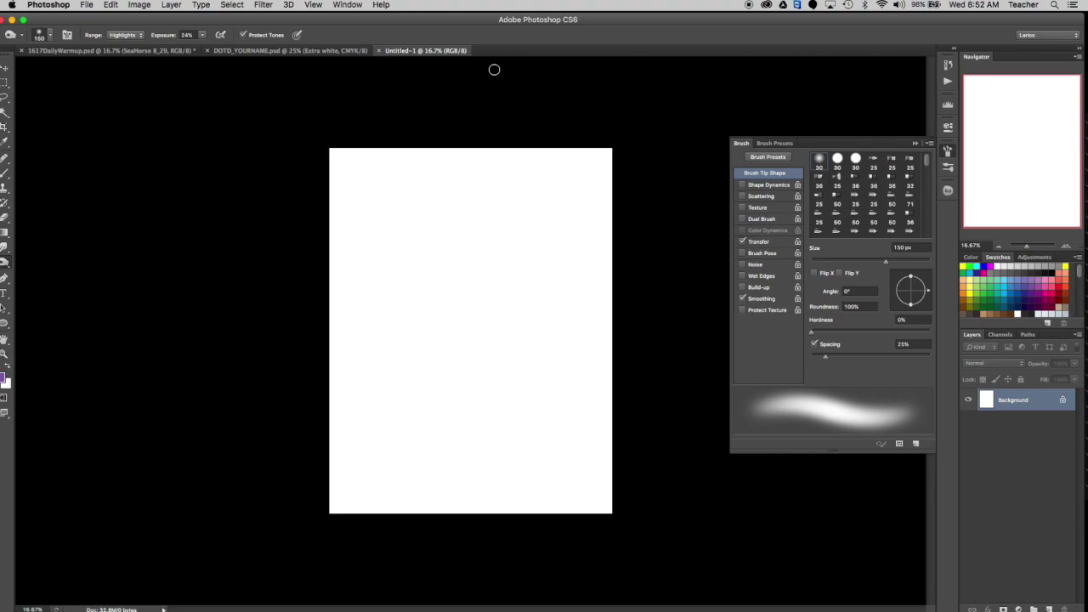
Step: Paste the copied portrait into the blank document and centre it horizontally on the canvas
key("super+v")
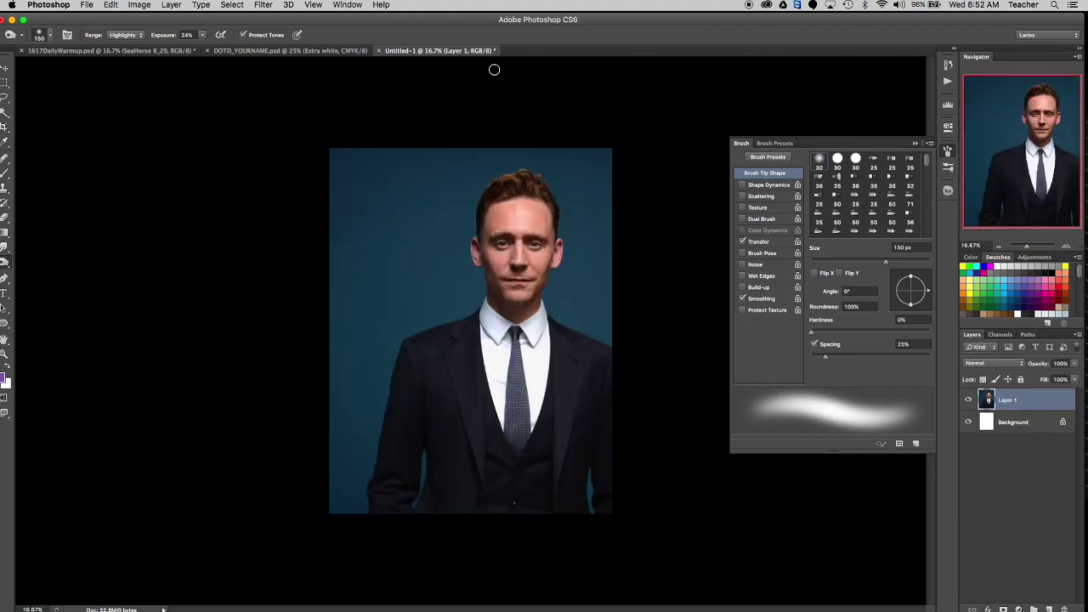
key("v")
left_click_drag(531, 367, 499, 356)
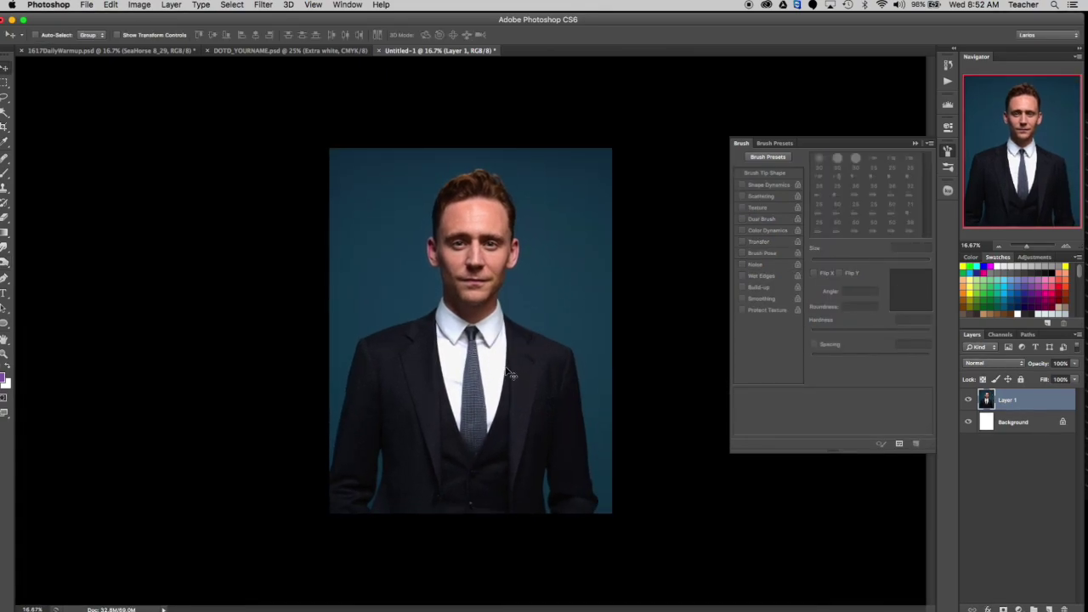
Step: Scale the portrait layer proportionally to about 188% and reposition it so the head and shoulders fill the canvas
key("ctrl+t")
left_click_drag(666, 148, 753, 35)
left_click_drag(558, 282, 554, 328)
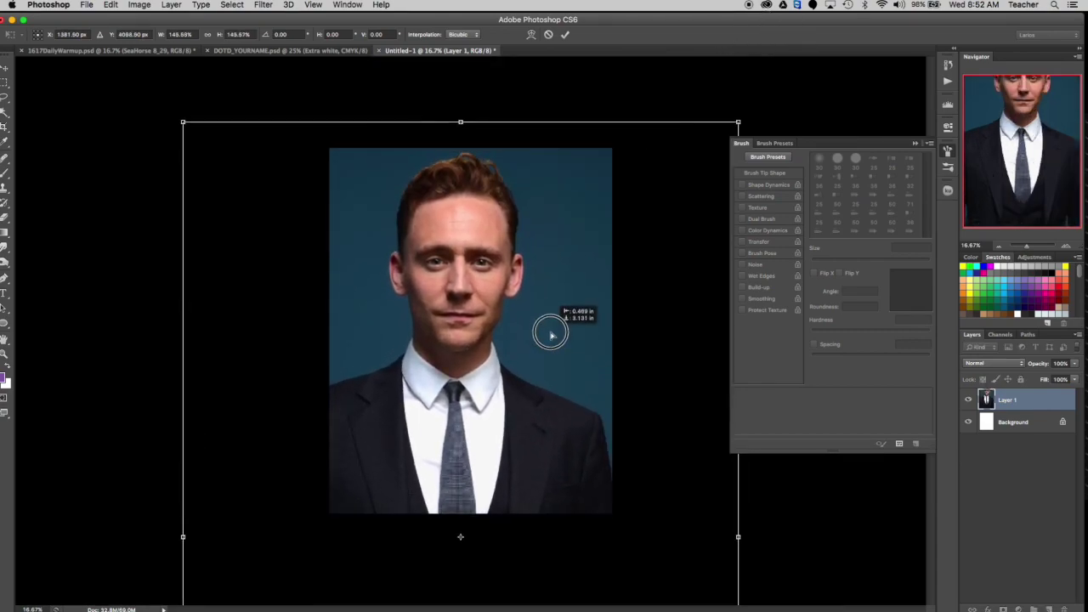
left_click_drag(736, 128, 770, 75)
left_click_drag(577, 287, 582, 320)
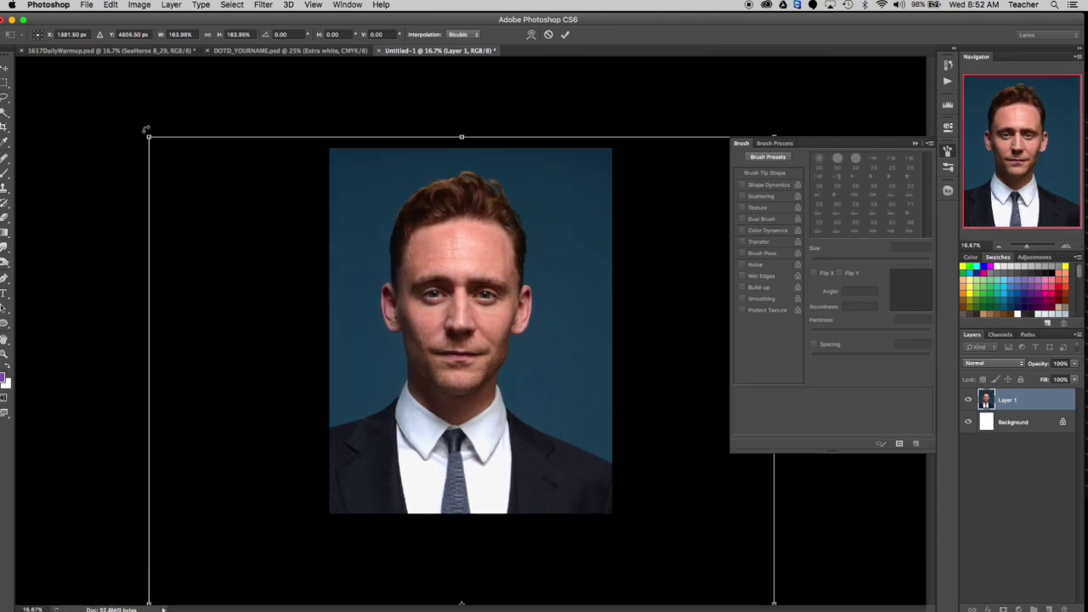
left_click_drag(148, 134, 102, 67)
left_click_drag(579, 298, 587, 354)
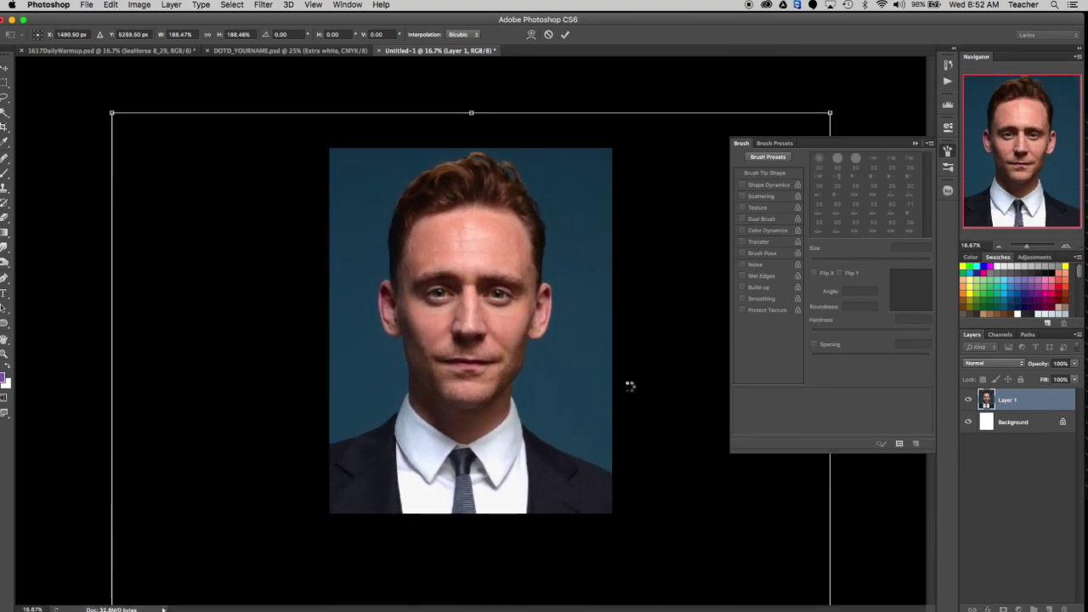
key("Return")
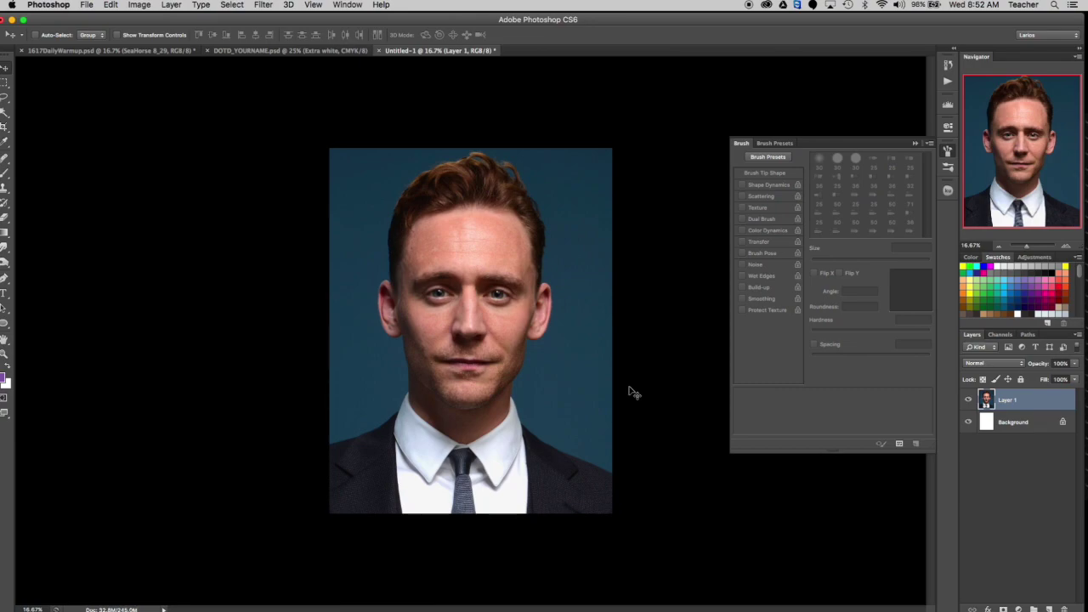
Step: Add a new layer above the portrait and outline the face and neck with the Lasso tool, refining the outline near the ear and collar
left_click(1048, 609)
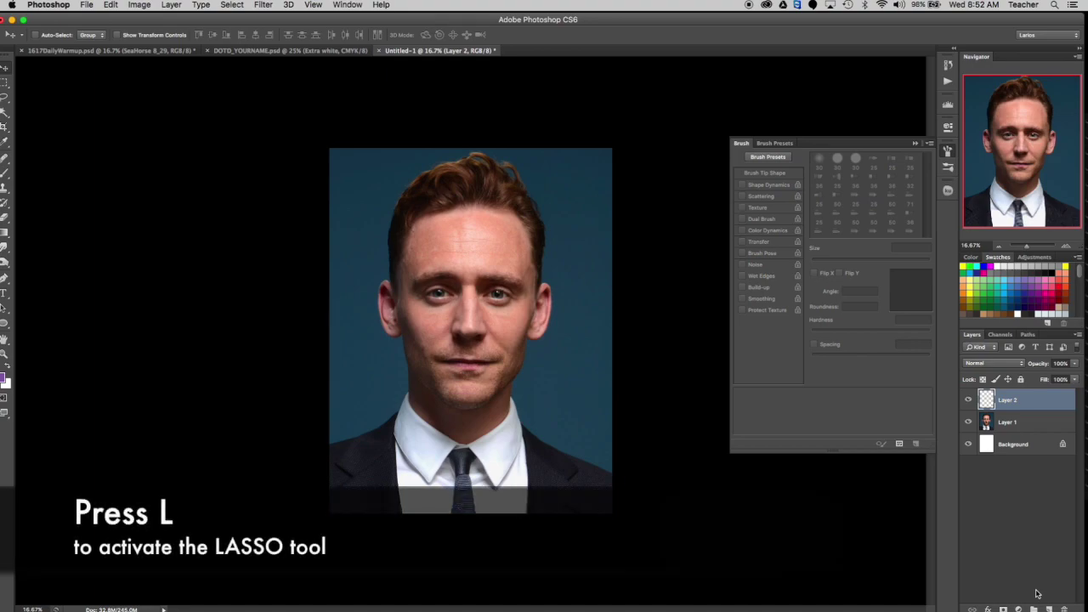
key("l")
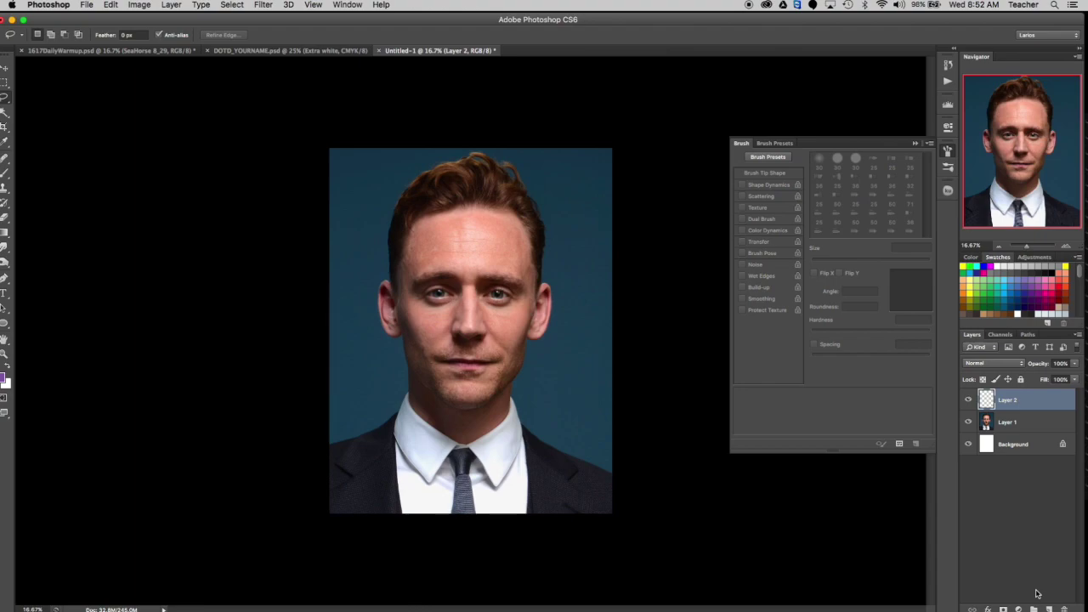
mouse_move(417, 221)
left_mouse_down()
mouse_move(393, 290)
mouse_move(410, 403)
mouse_move(453, 441)
mouse_move(474, 441)
mouse_move(508, 413)
mouse_move(550, 284)
mouse_move(537, 279)
mouse_move(515, 210)
mouse_move(411, 223)
left_mouse_up()
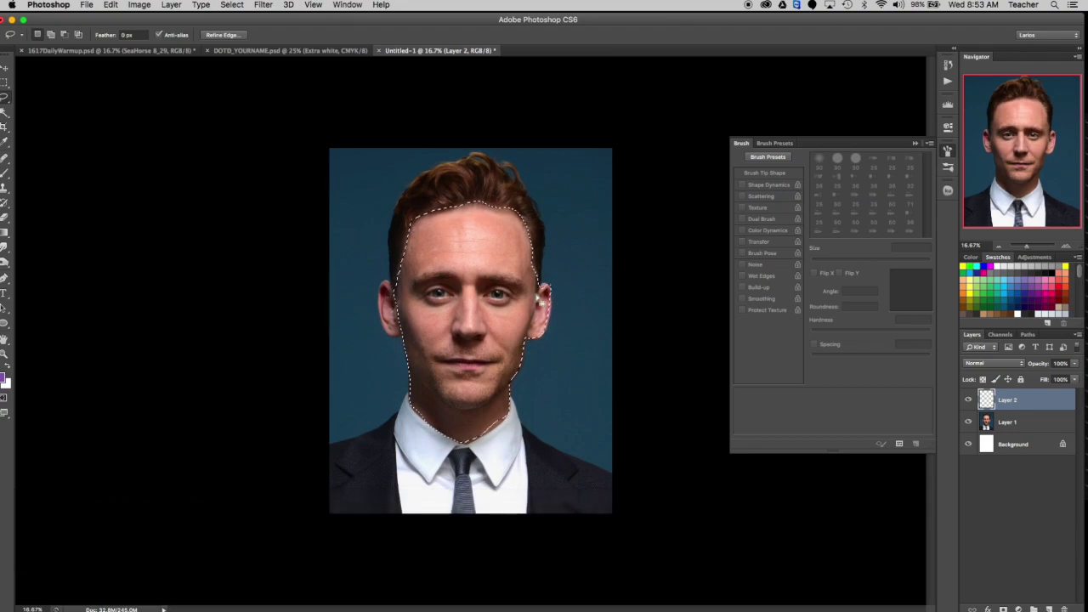
mouse_move(544, 274)
left_mouse_down()
mouse_move(532, 330)
mouse_move(553, 273)
left_mouse_up()
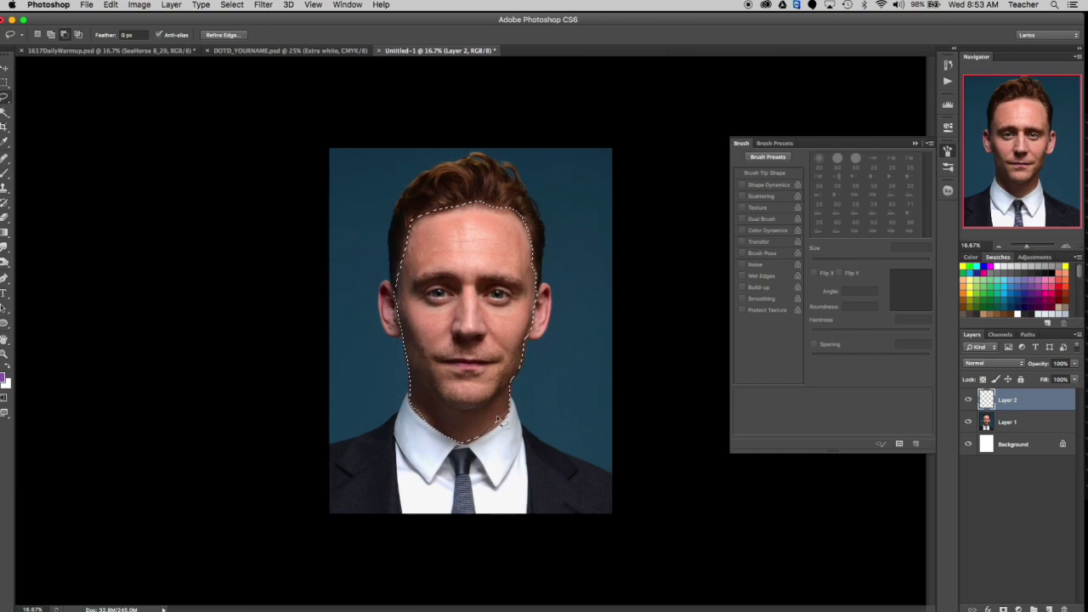
key("shift")
left_click_drag(469, 441, 506, 419)
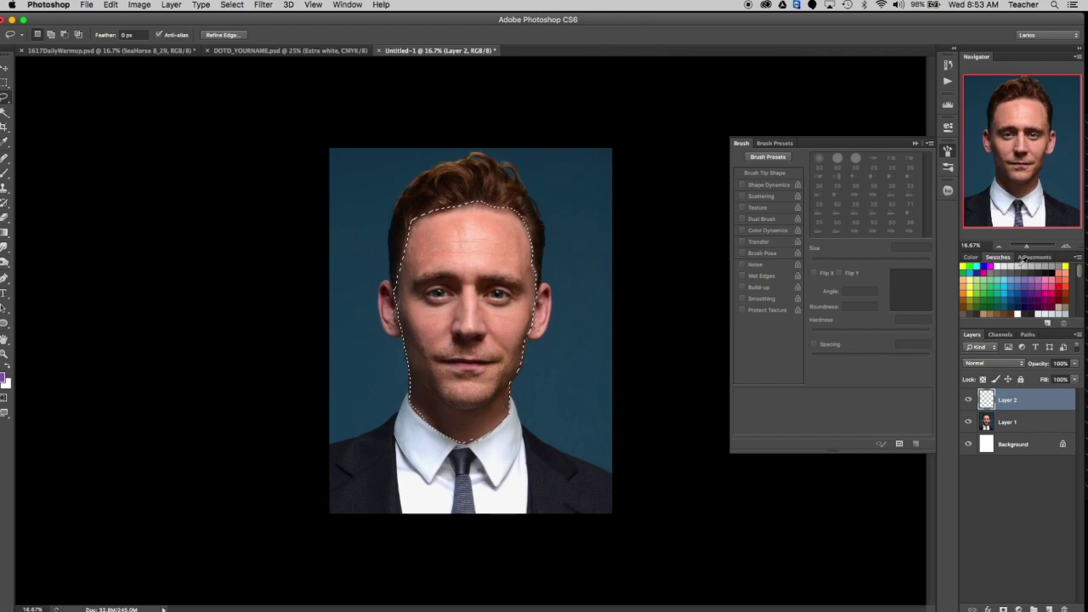
Step: Fill the face selection on Layer 2 with white, compare it with the layer hidden and shown, and deselect
left_click(1005, 266)
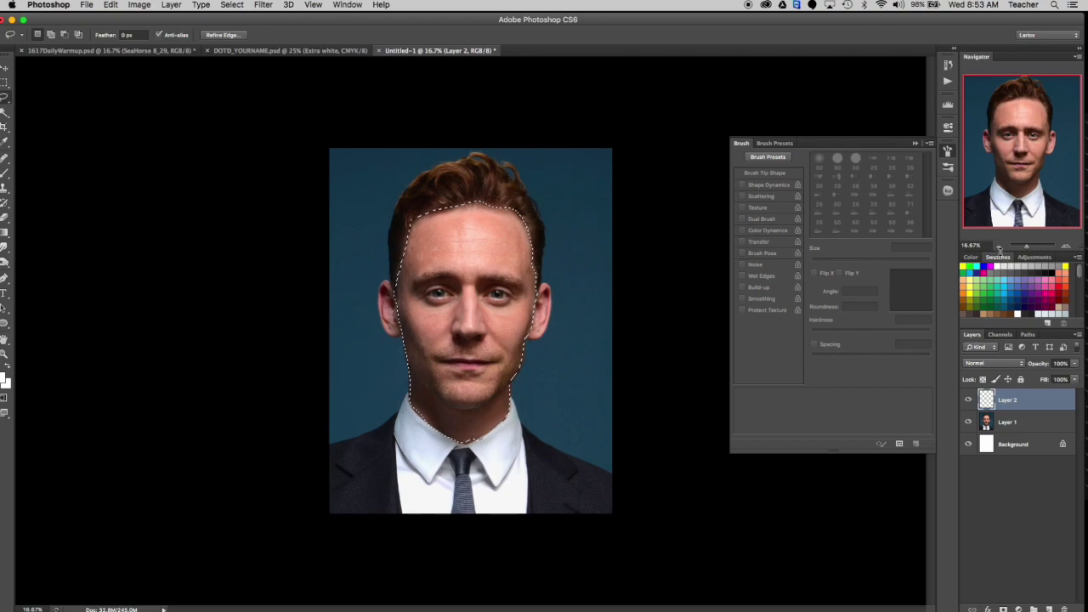
key("alt+BackSpace")
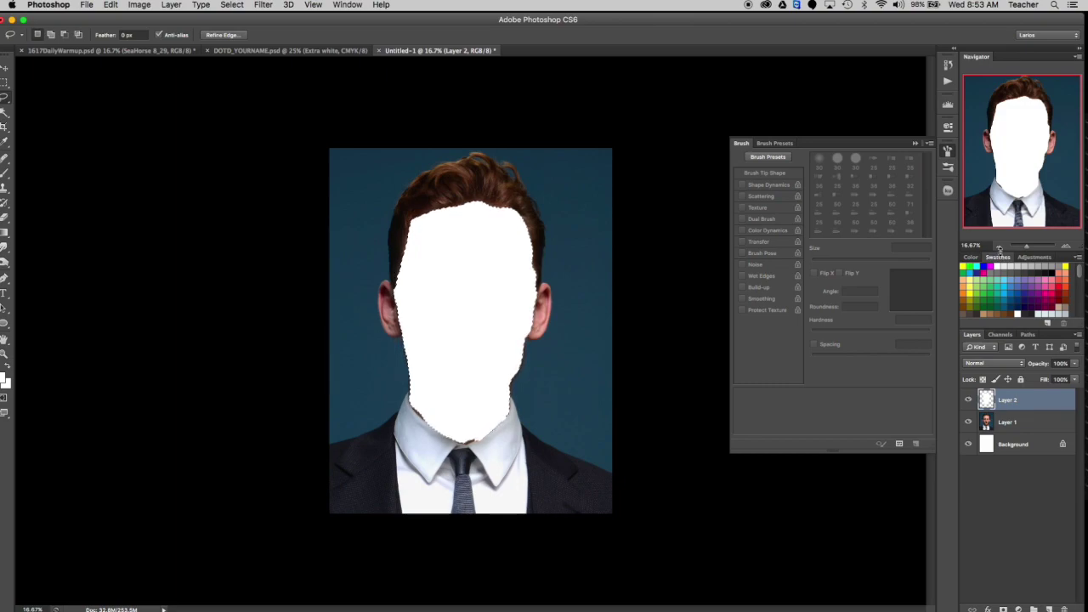
left_click(967, 400)
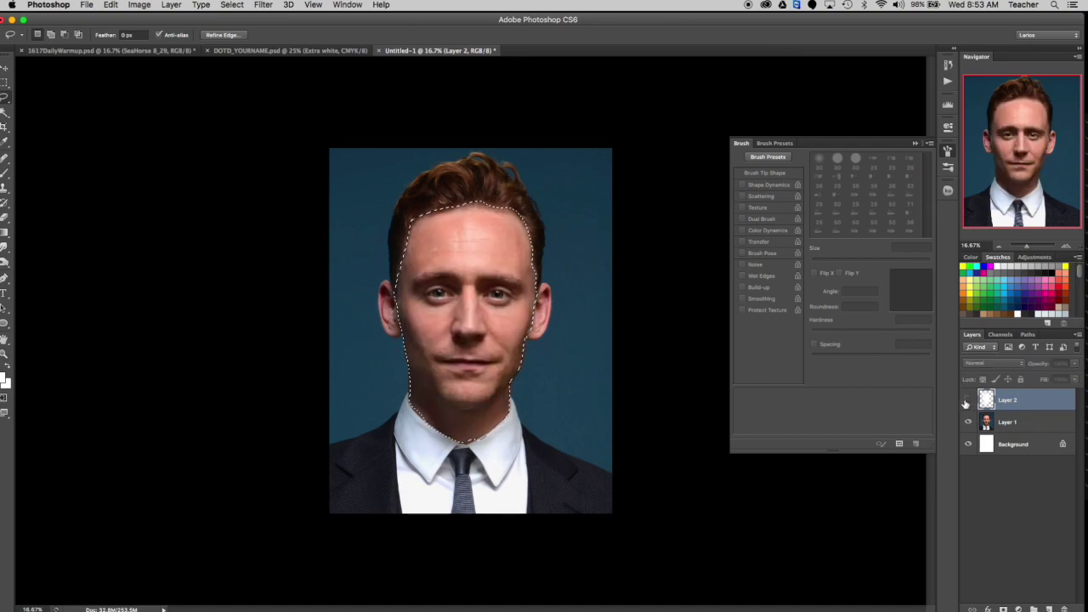
key("ctrl+d")
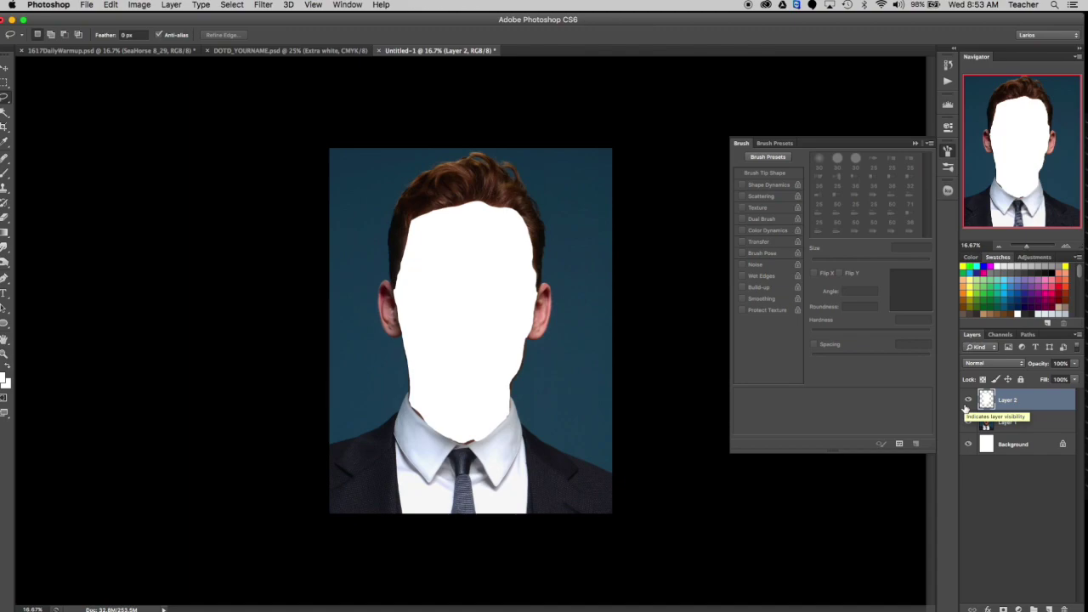
Step: Open the layer style settings of Layer 2 and set its blend mode to Soft Light
left_click(1044, 401)
double_click(1045, 401)
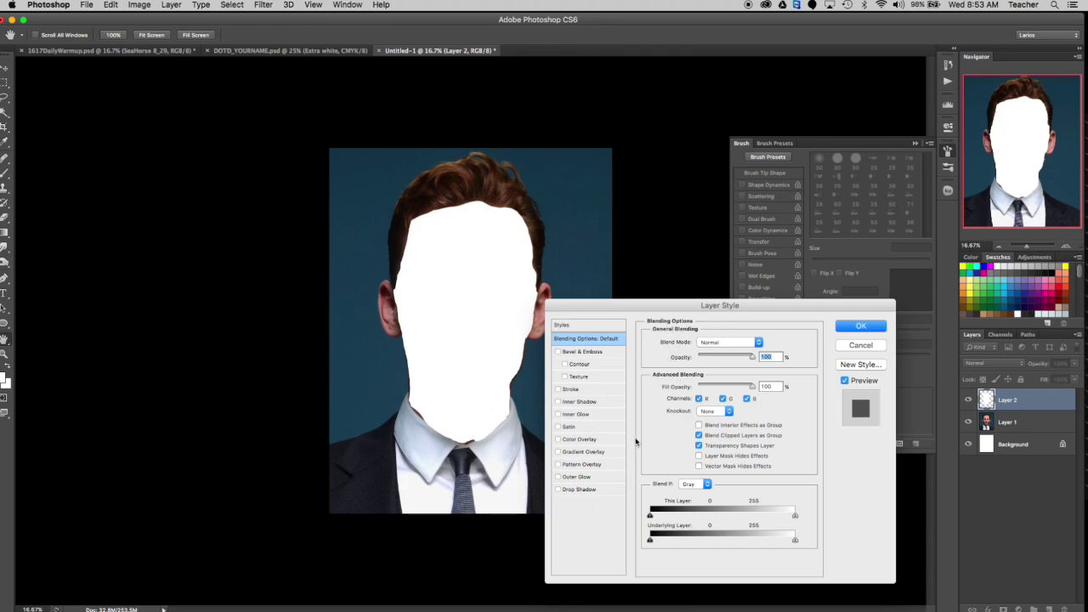
left_click(758, 344)
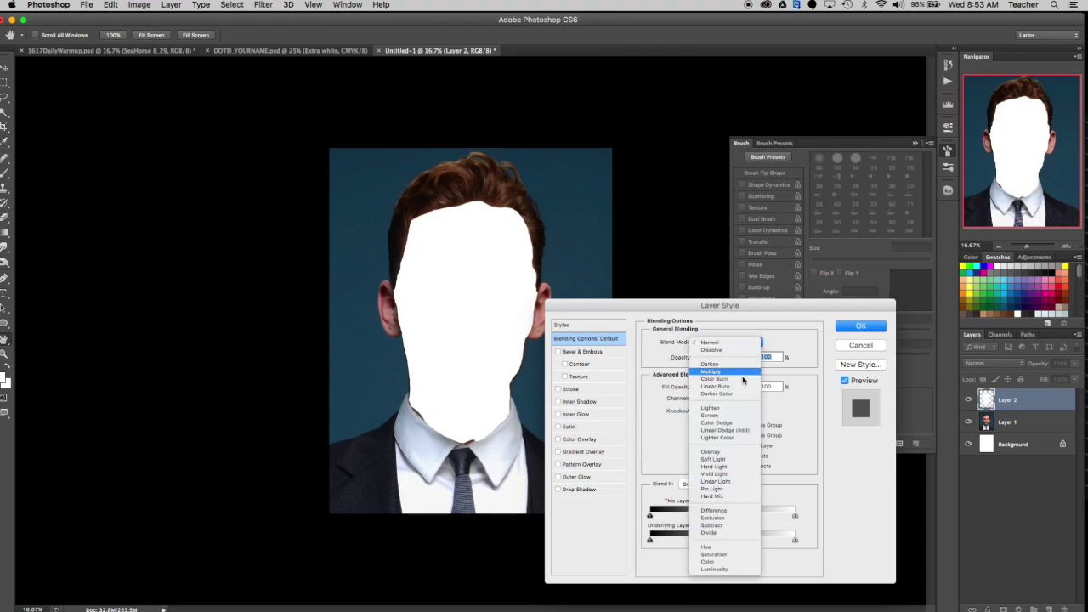
left_click(727, 462)
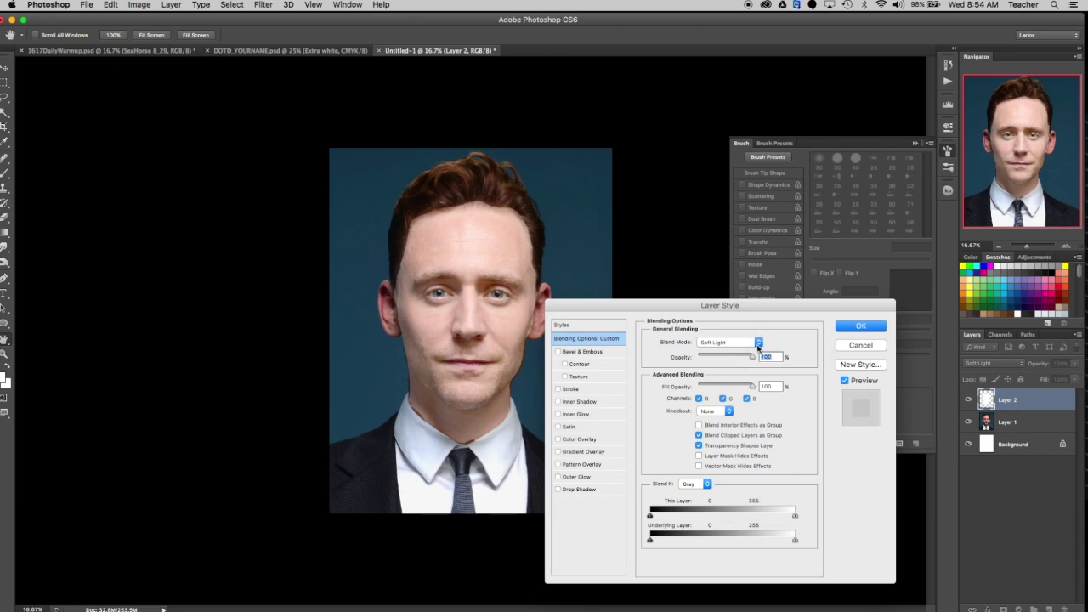
Step: Try the Overlay and Color blend modes on Layer 2 for comparison with Soft Light
left_click(759, 344)
left_click(746, 338)
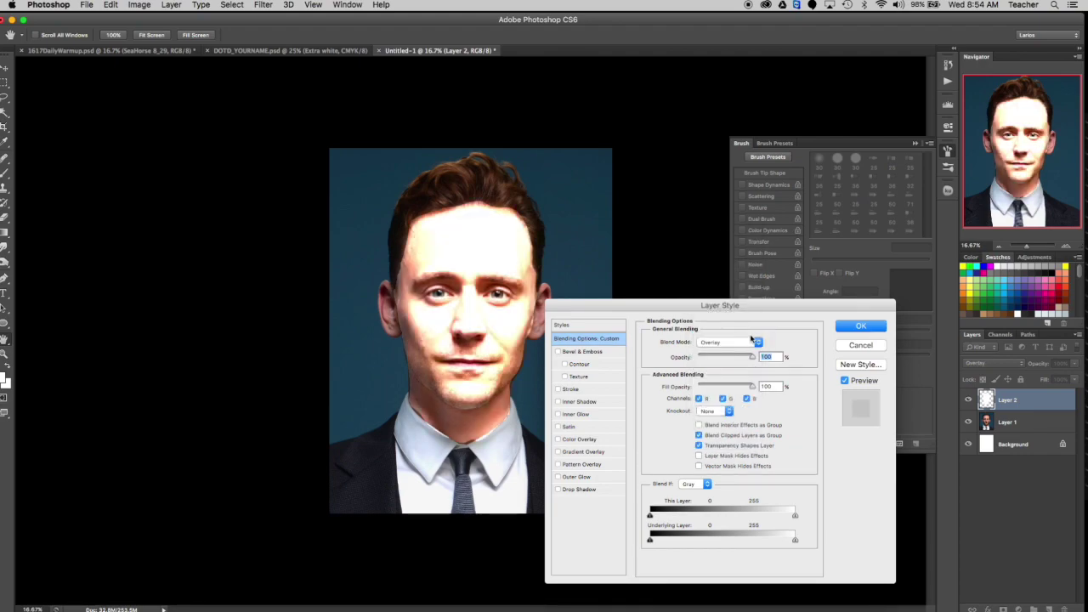
left_click(759, 343)
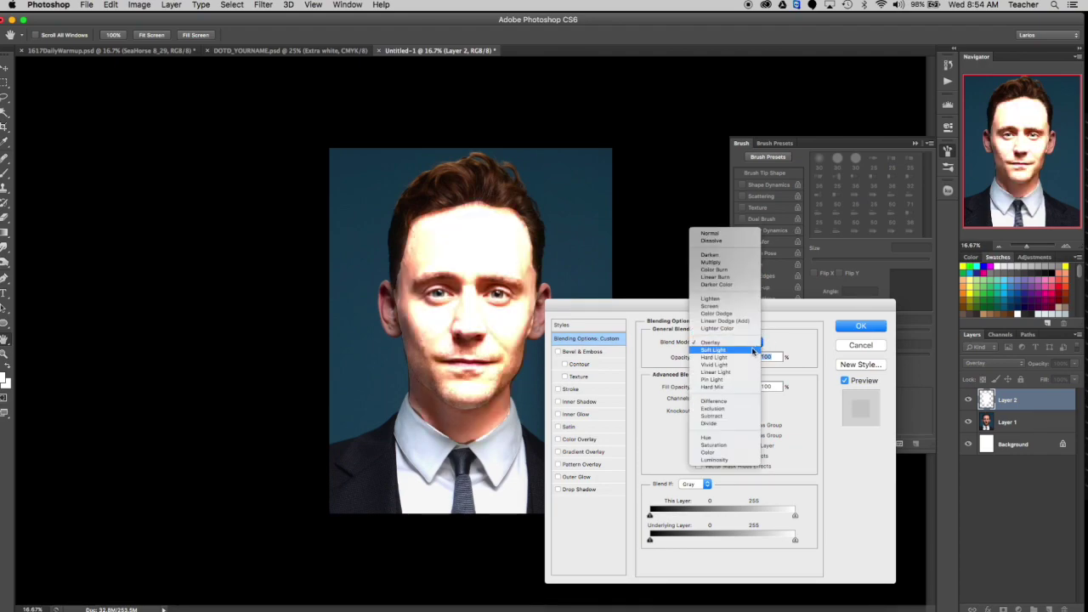
left_click(753, 350)
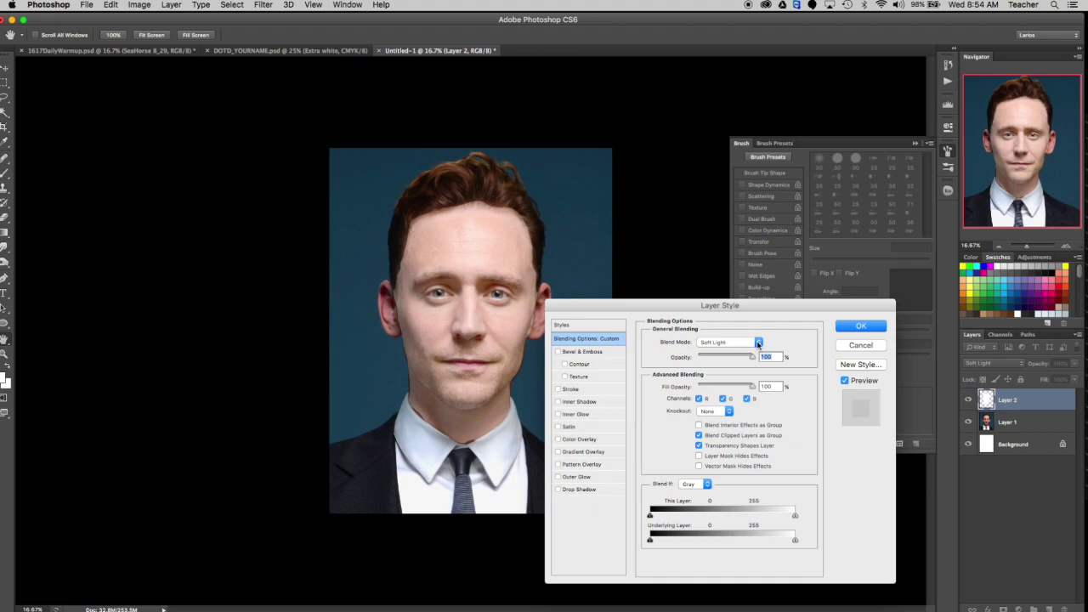
left_click(758, 343)
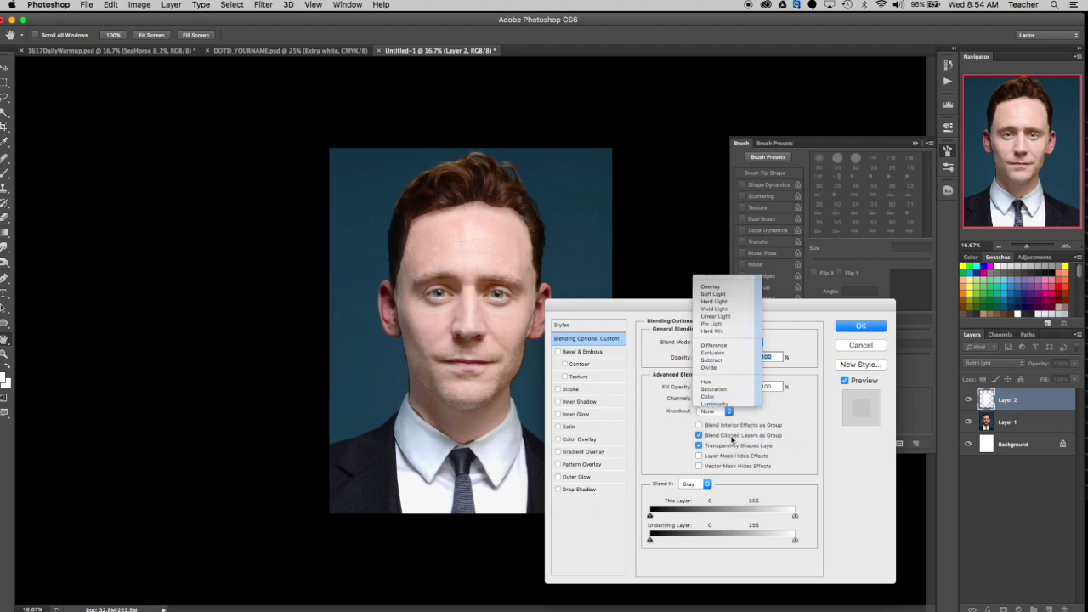
left_click(732, 417)
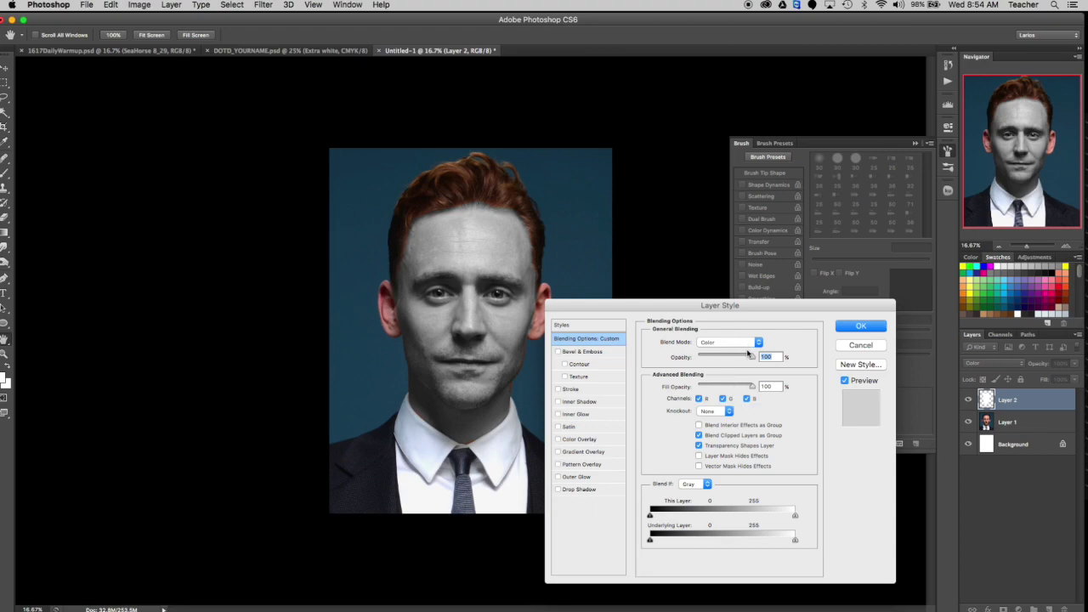
Step: Return Layer 2's blend mode to Soft Light and apply the layer style
left_click(759, 344)
left_click(724, 245)
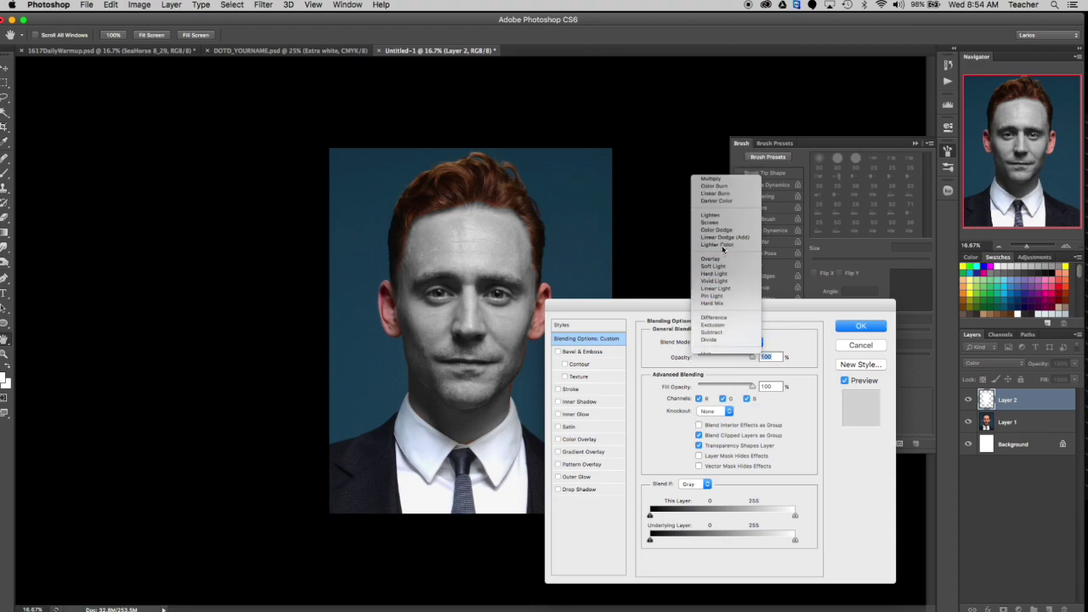
left_click(860, 327)
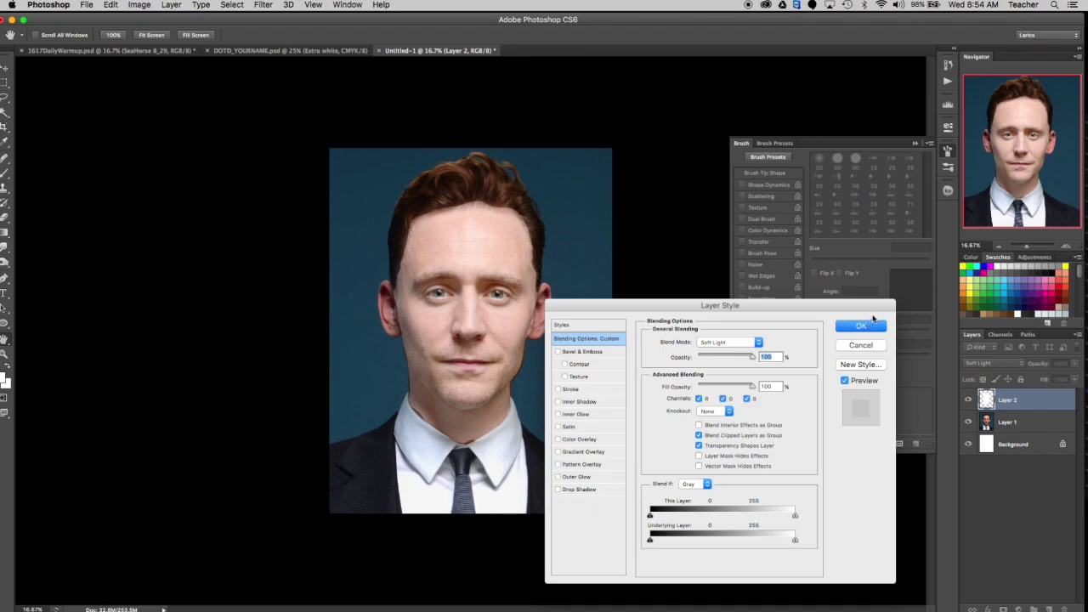
left_click(871, 322)
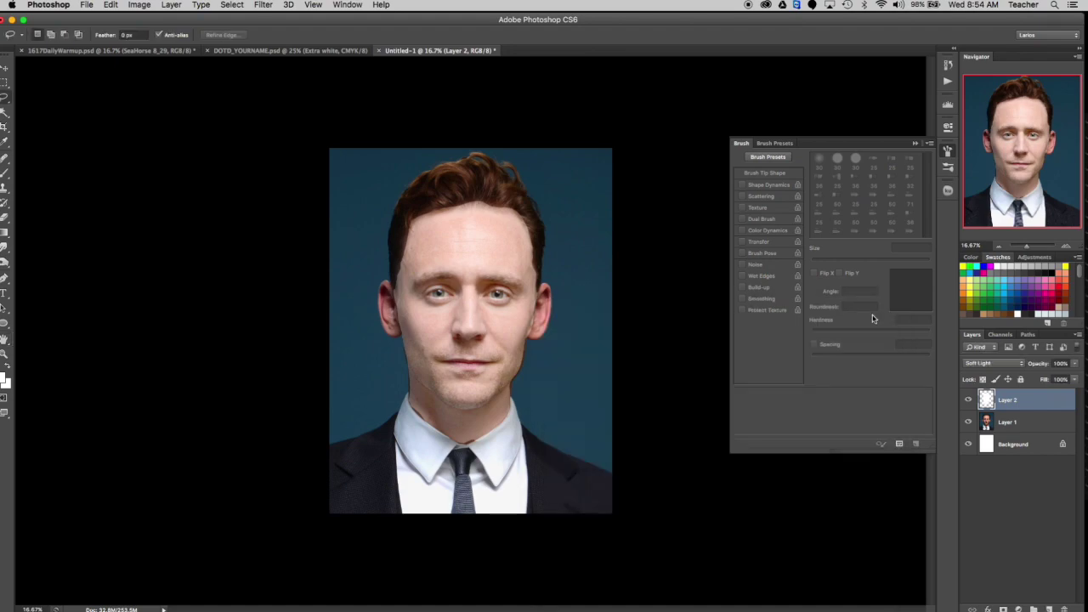
Step: Duplicate Layer 1 and ready the Burn tool on the copy with its range set to Highlights
left_click(1022, 423)
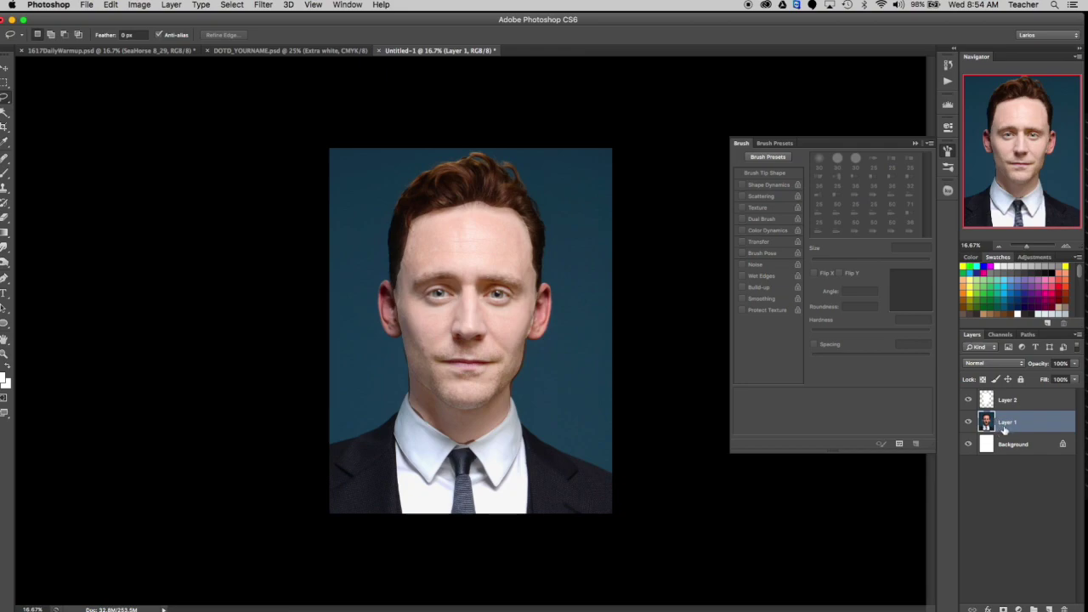
key("super+j")
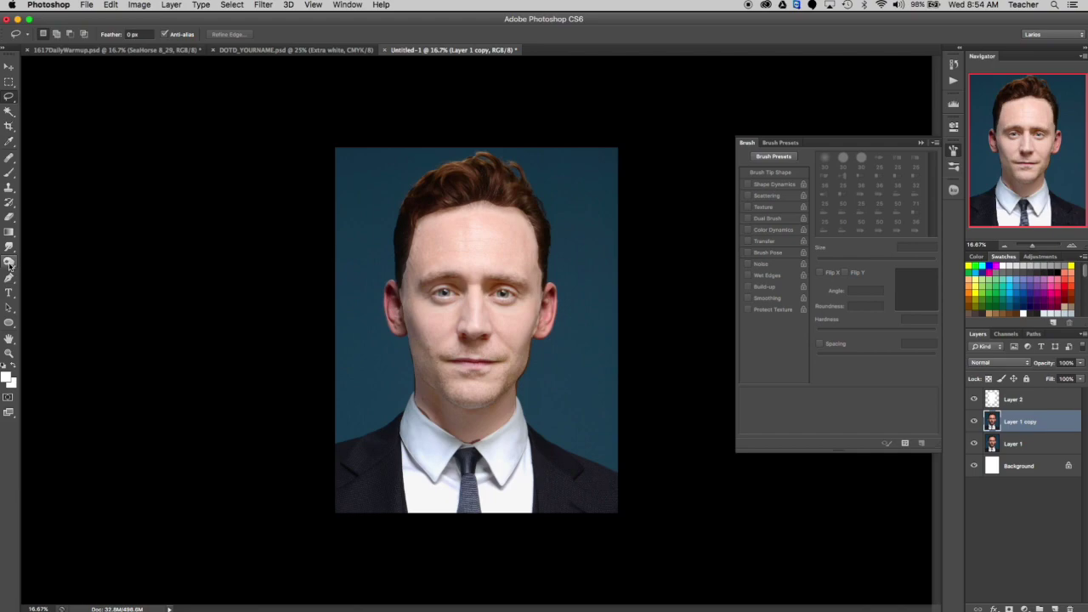
left_click(9, 263)
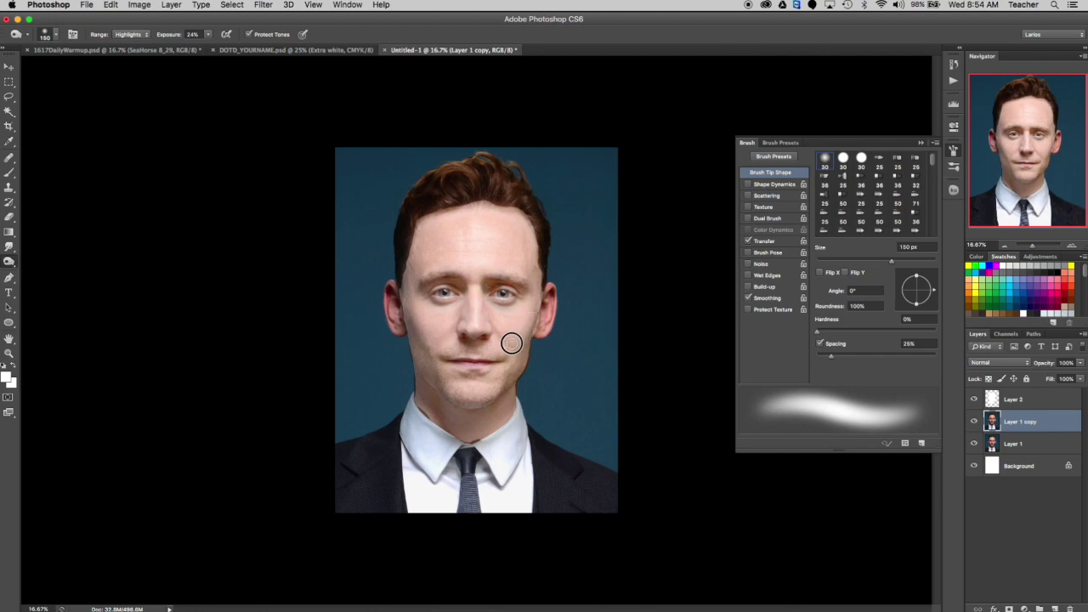
left_click(145, 34)
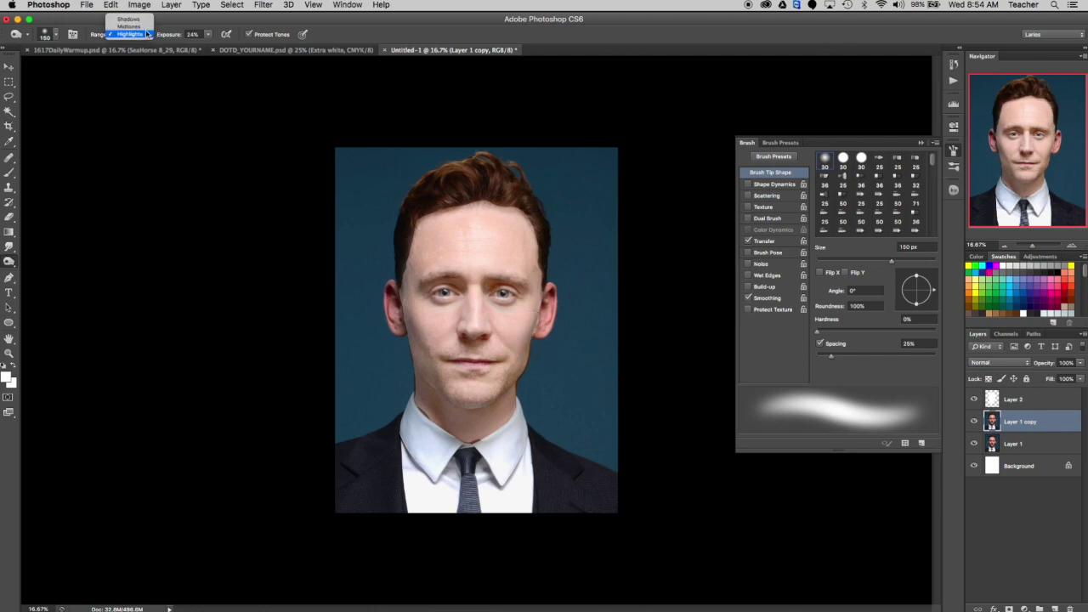
left_click(136, 34)
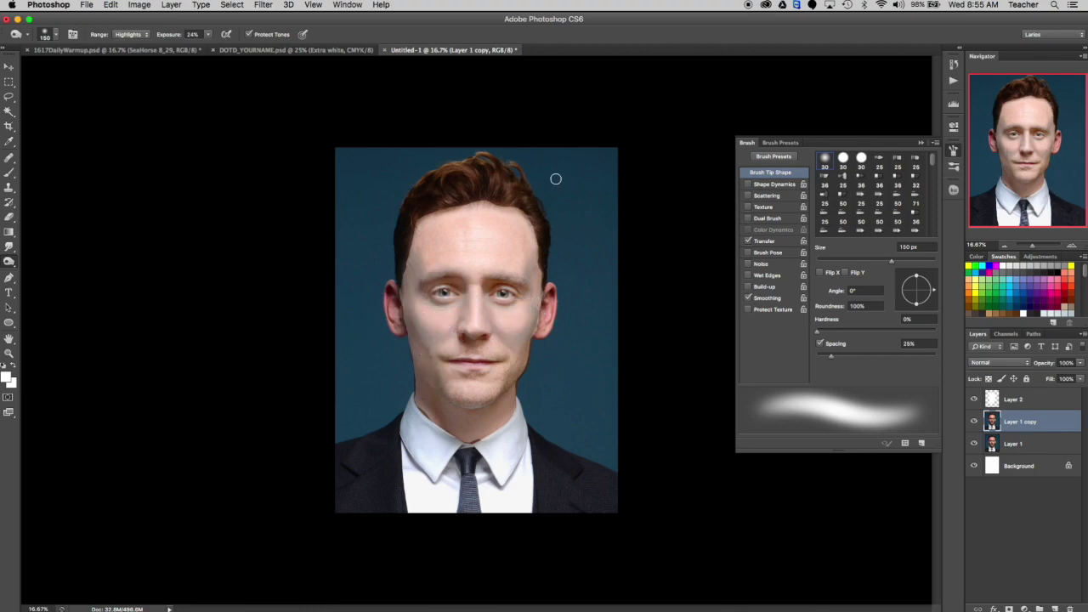
Step: Set the Burn tool's range to Shadows, hiding Layer 2 to check the face and showing it again
left_click(974, 399)
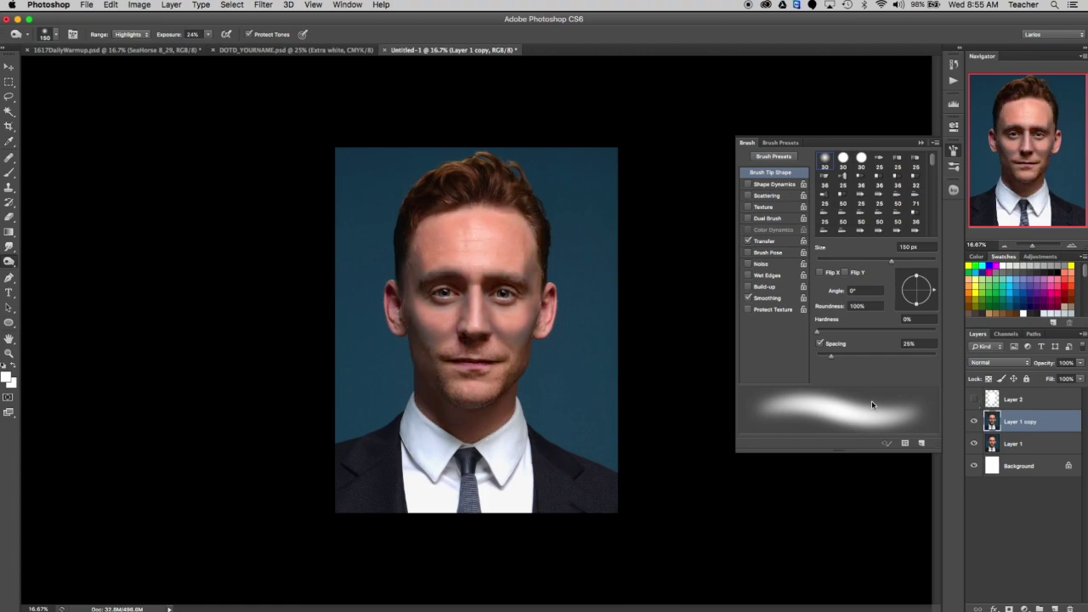
left_click(145, 34)
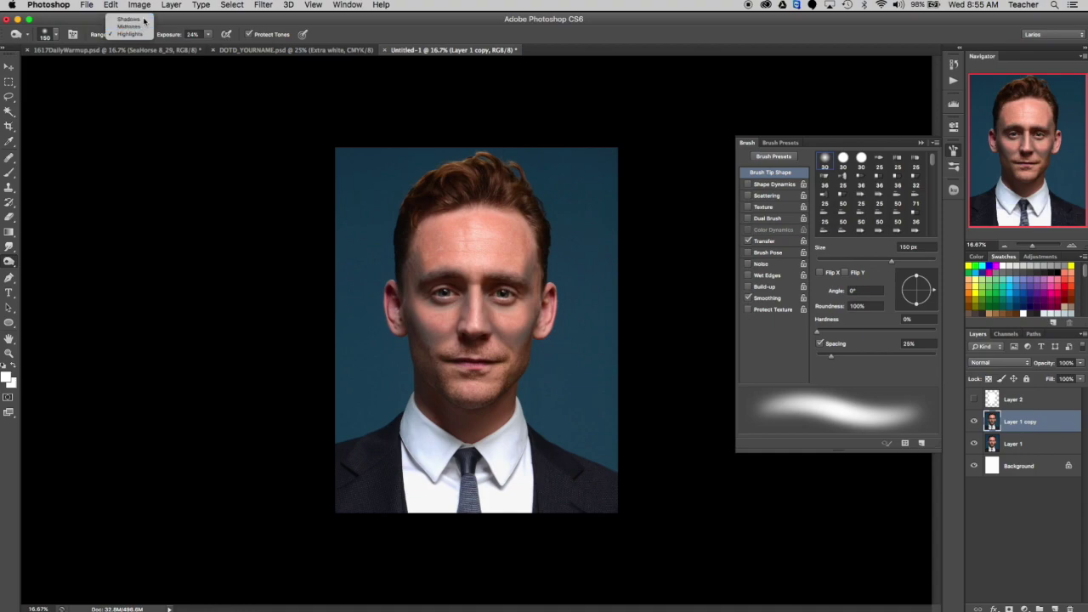
left_click(144, 20)
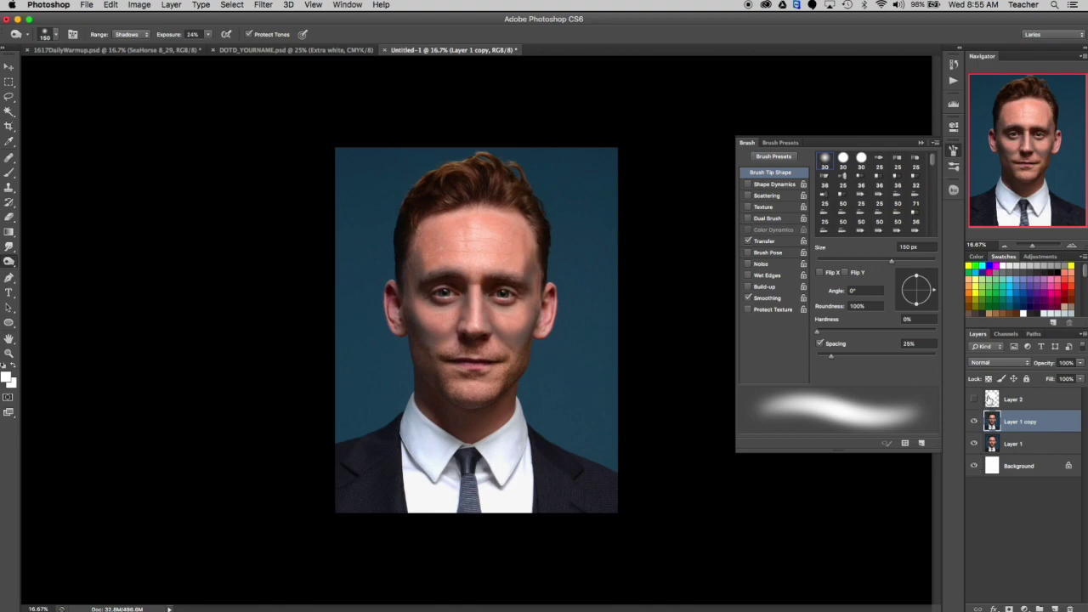
left_click(974, 399)
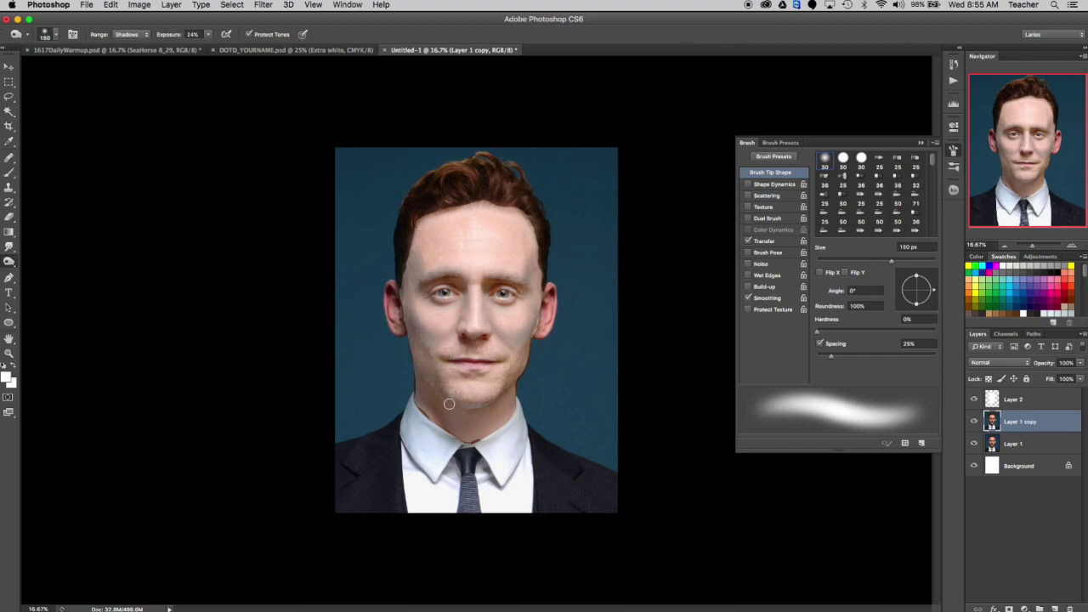
Step: Add a new layer above Layer 2 and name it "design"
left_click(1033, 400)
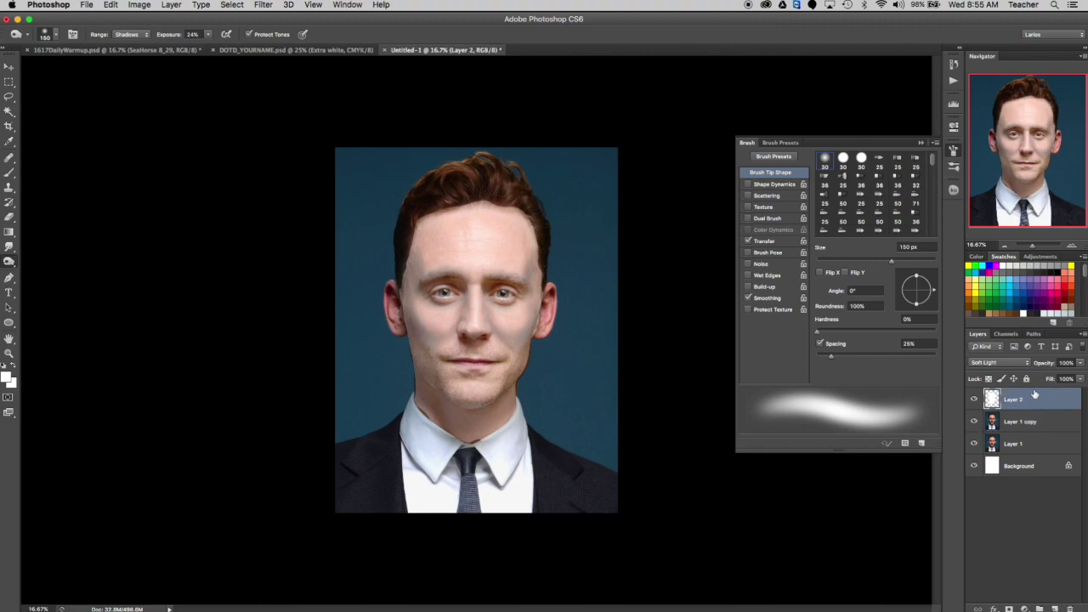
left_click(1055, 608)
double_click(1015, 399)
type("dodge")
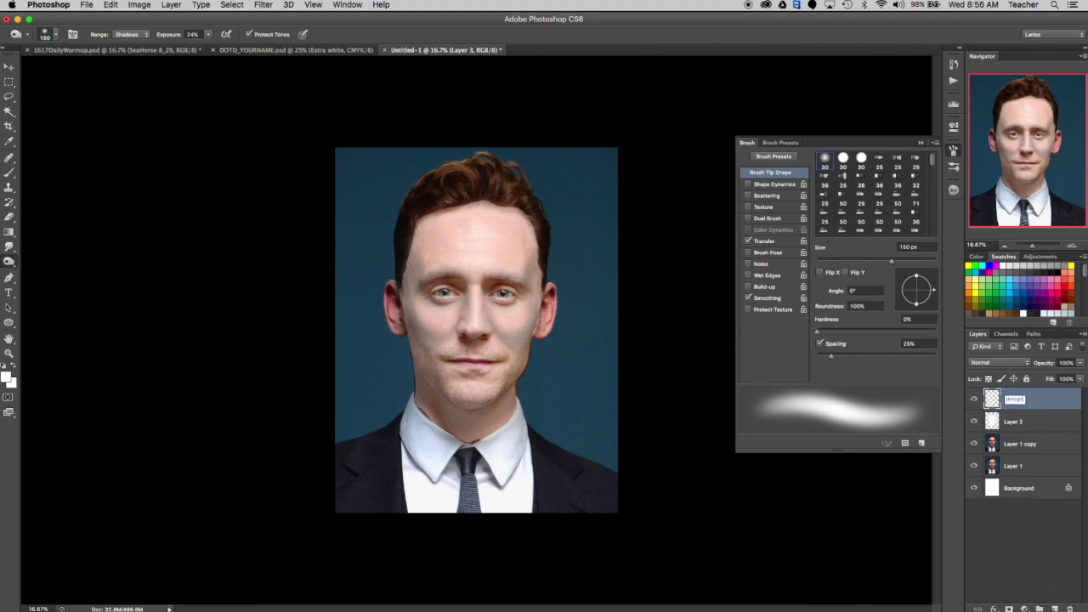
key("Return")
Step: Try filling a freehand lasso selection around the eye with black, undoing the fill and deselecting
left_click(10, 173)
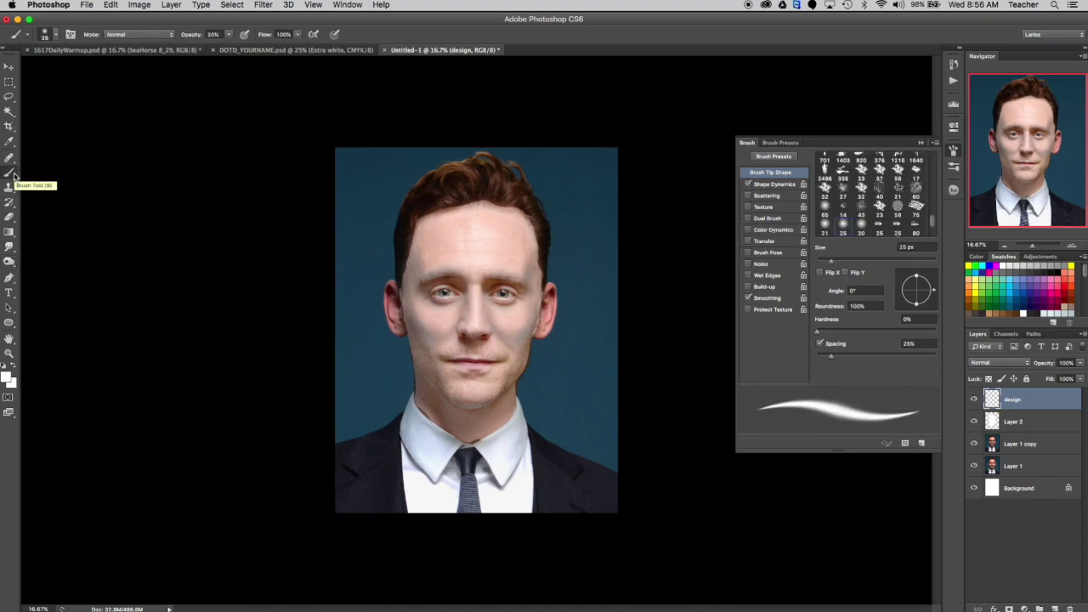
key("l")
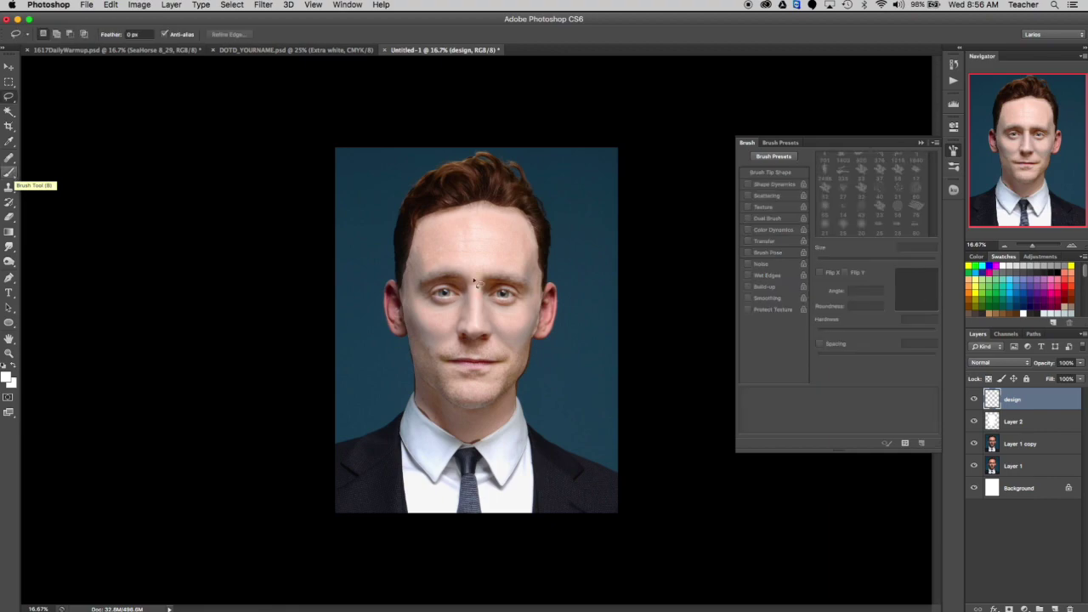
mouse_move(502, 314)
left_mouse_down()
mouse_move(542, 283)
mouse_move(510, 265)
mouse_move(486, 273)
left_mouse_up()
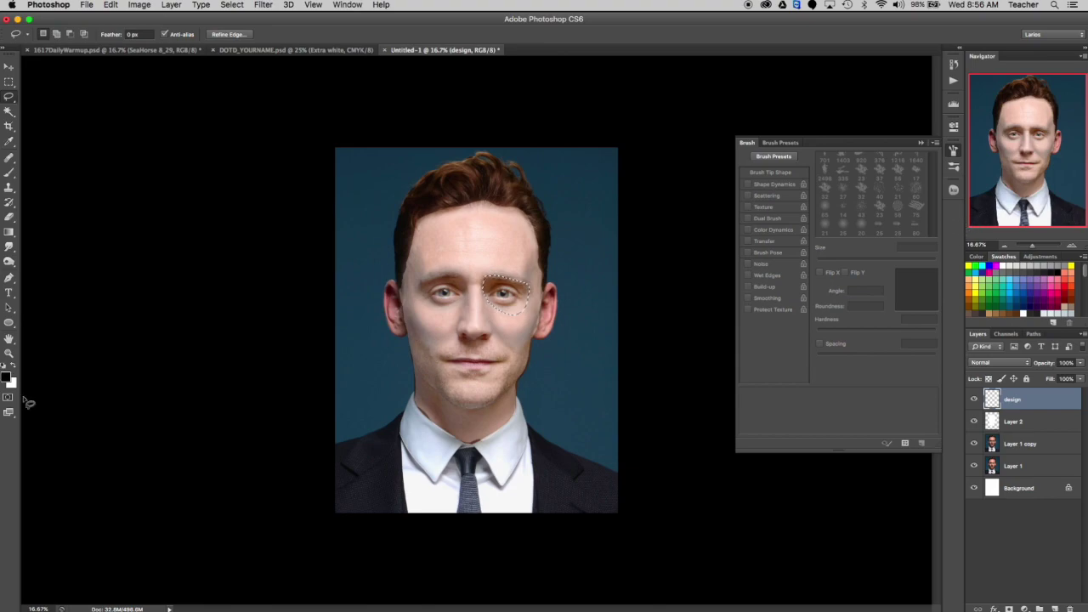
key("alt+BackSpace")
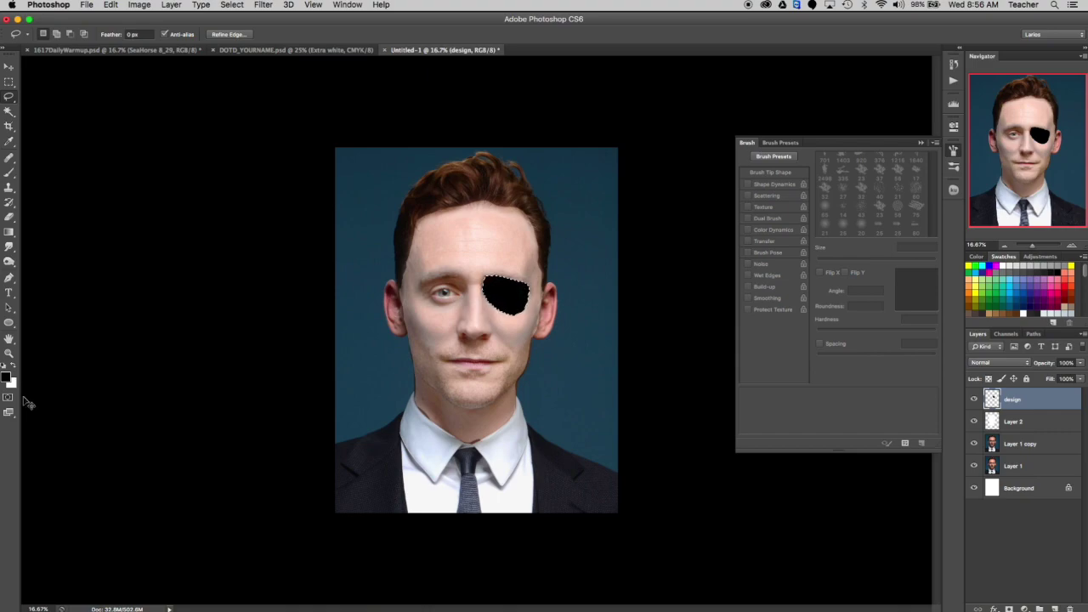
key("super+z")
key("super+d")
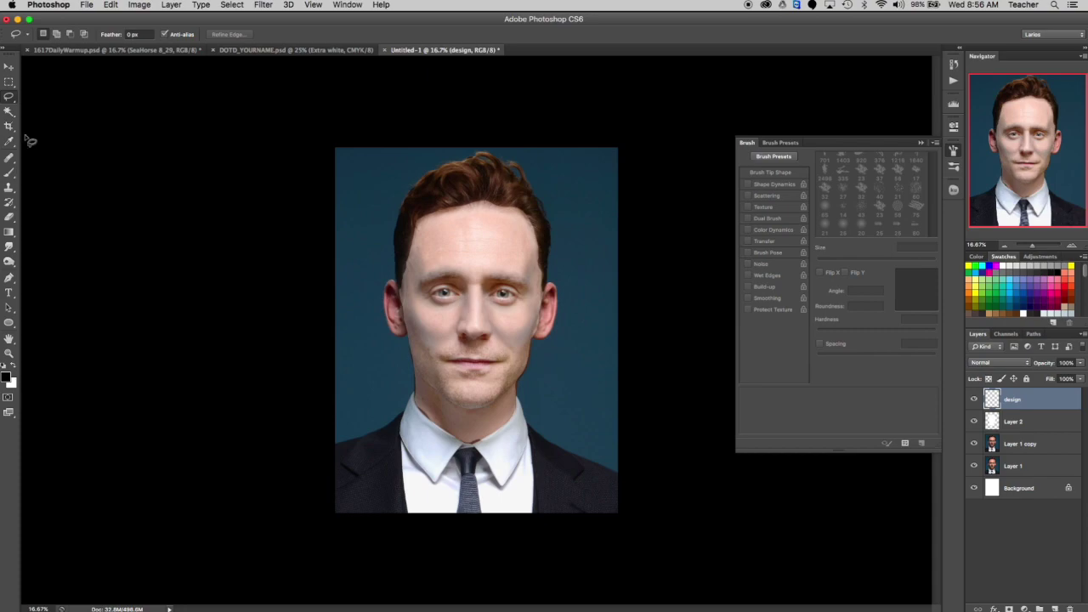
Step: Set up the Brush tool with the hard round 30 px tip, keeping Shape Dynamics on and enabling Transfer with Pen Pressure
left_click(10, 160)
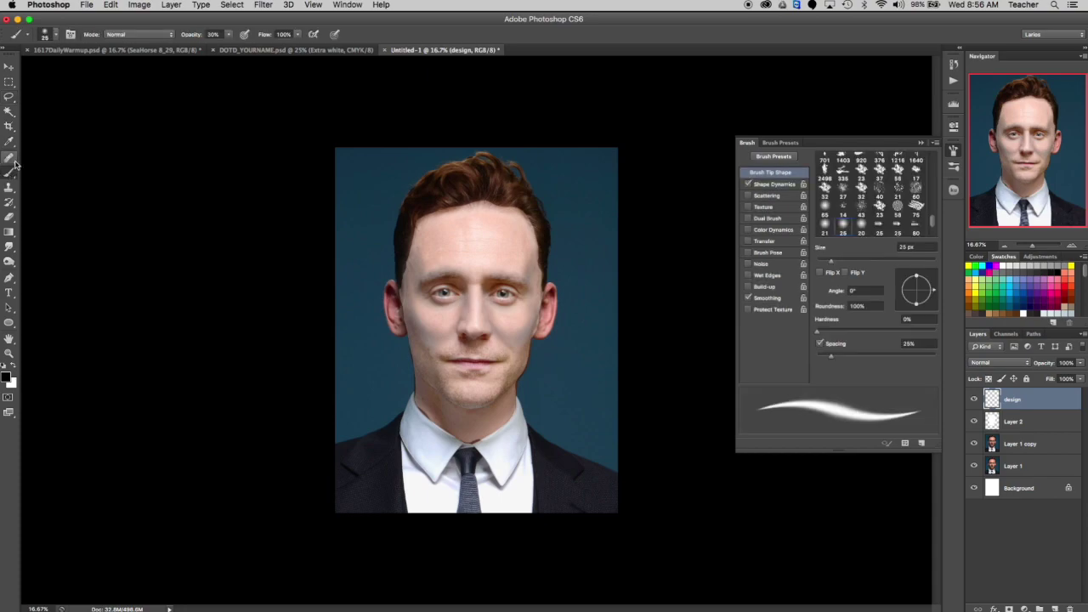
scroll(932, 219, "up", 1)
left_click_drag(933, 219, 933, 158)
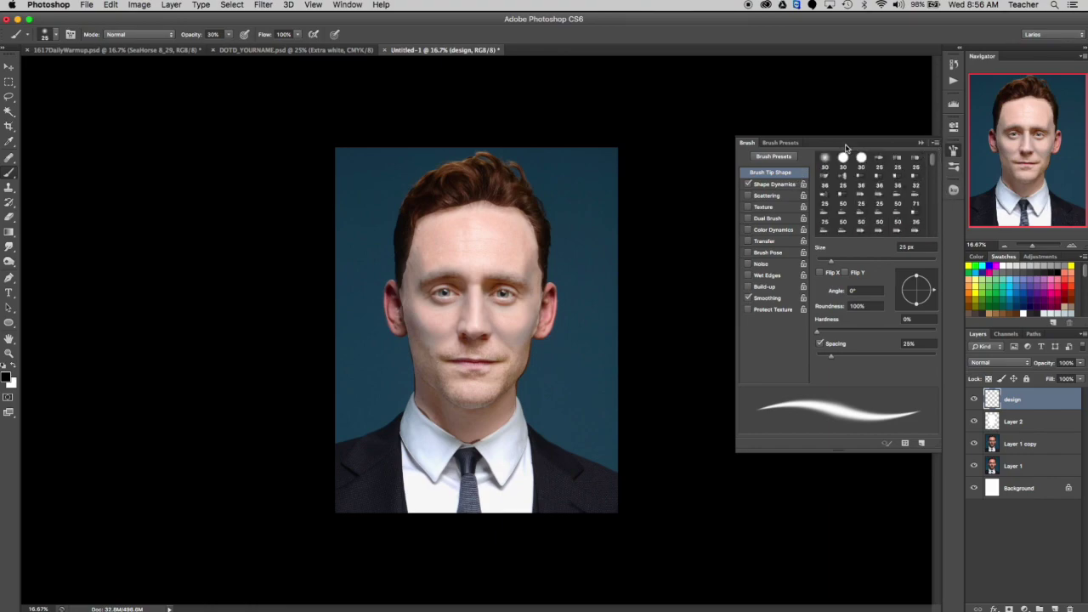
left_click(843, 160)
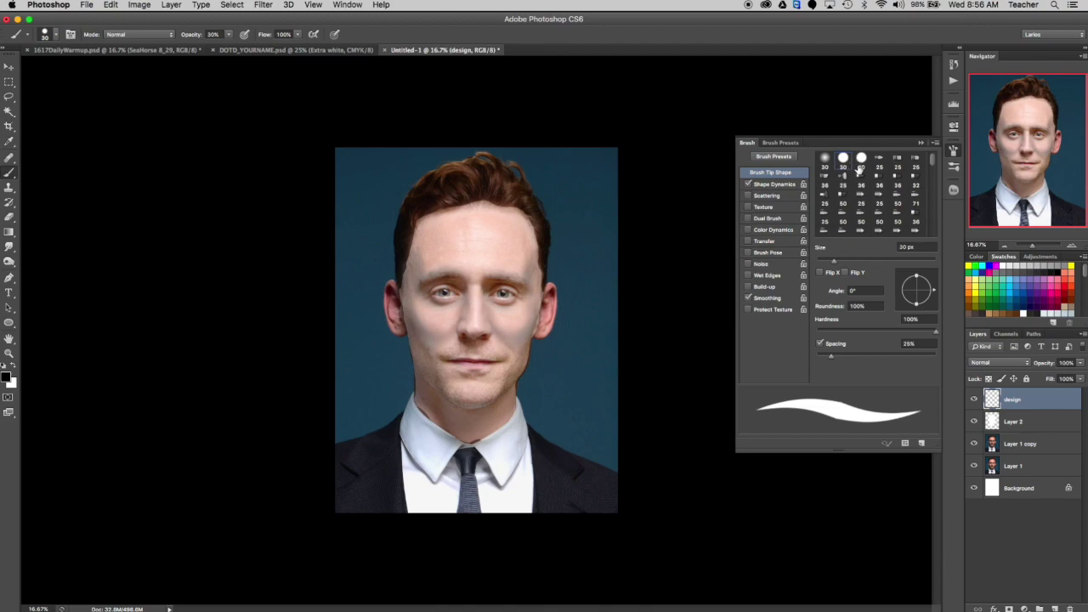
left_click(774, 185)
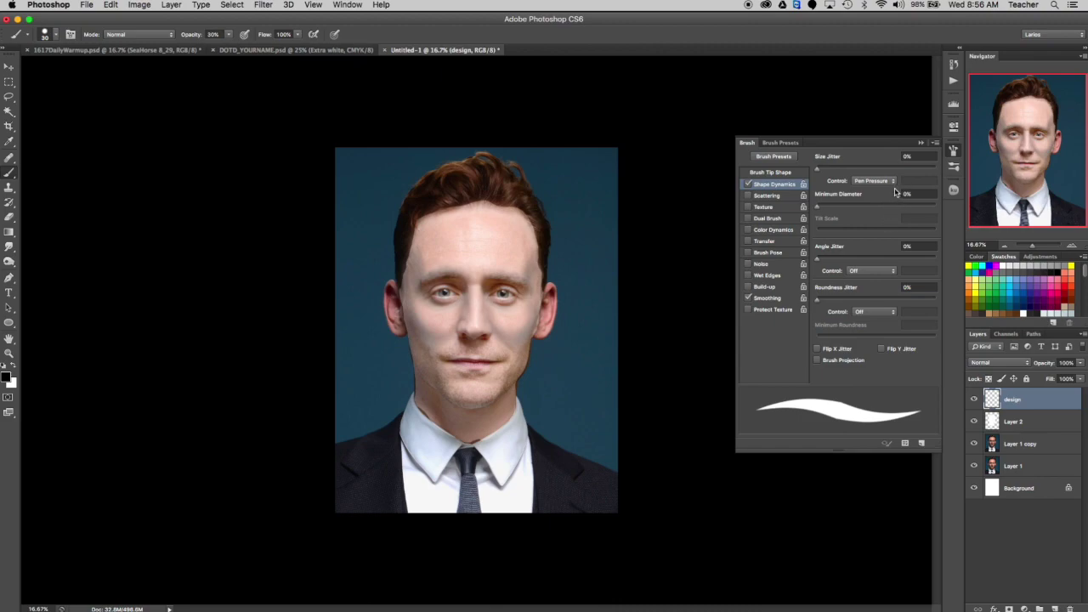
left_click(762, 241)
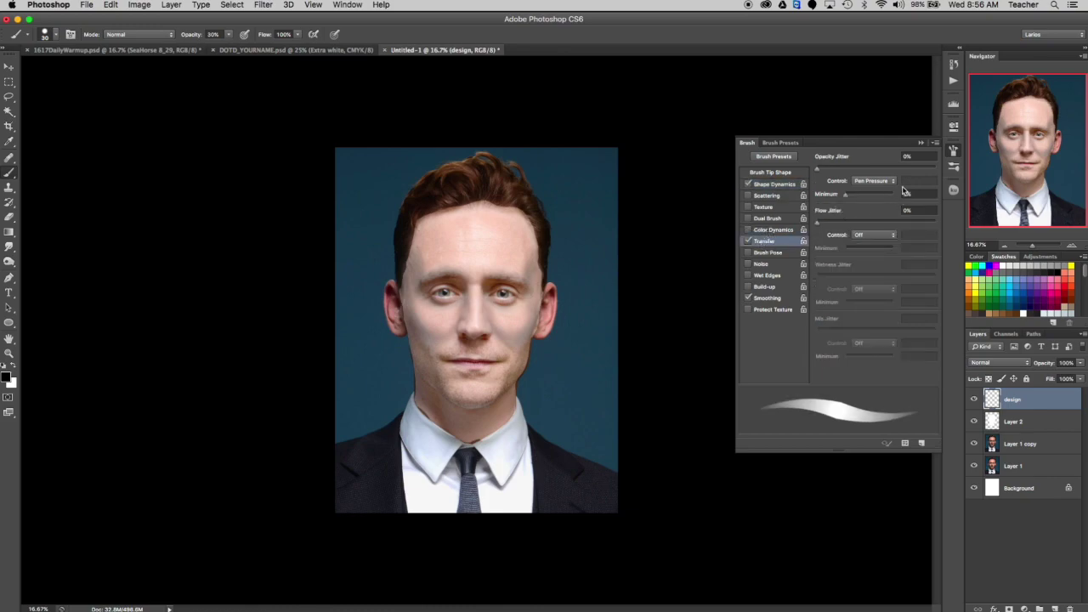
left_click(953, 150)
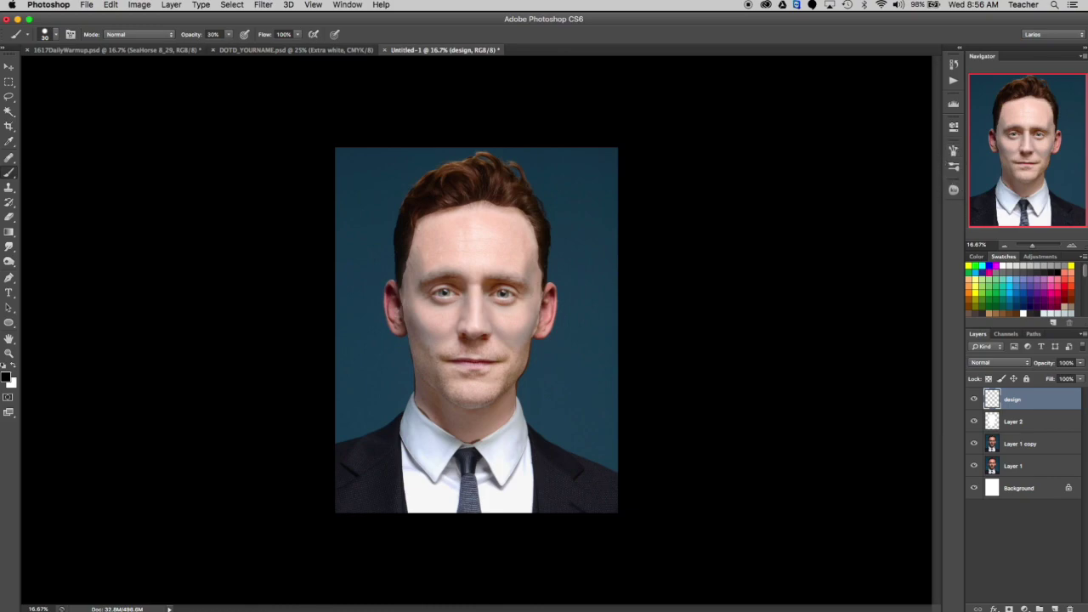
Step: Enlarge the brush to 70 px and paint a thick black outline around one eye socket on the design layer
key("bracketright")
key("bracketright")
key("bracketright")
key("bracketright")
mouse_move(484, 281)
left_mouse_down()
mouse_move(501, 320)
mouse_move(530, 294)
mouse_move(496, 277)
left_mouse_up()
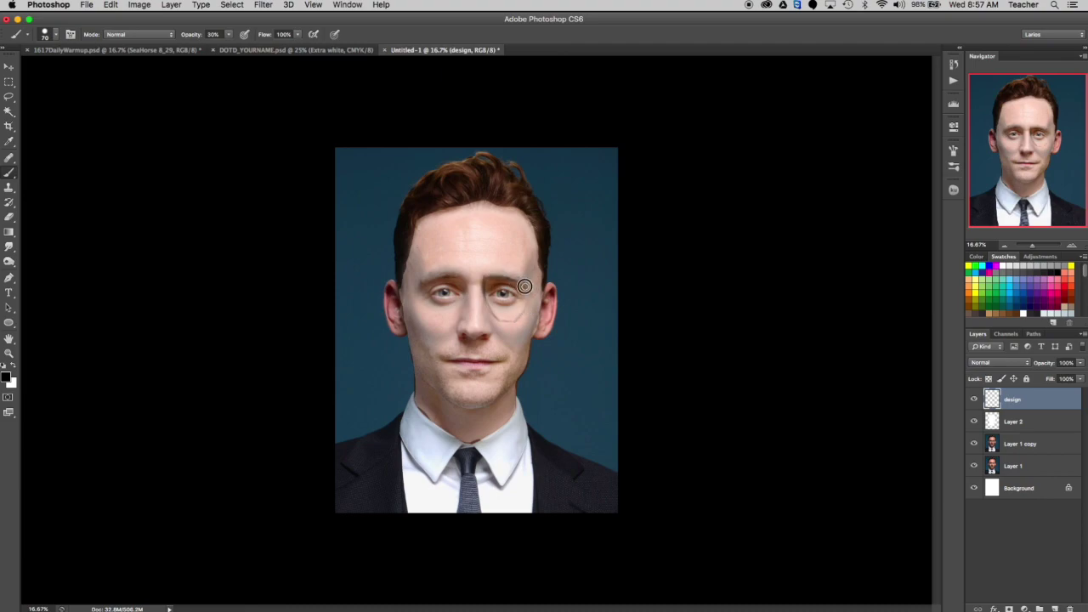
mouse_move(493, 316)
left_mouse_down()
mouse_move(527, 303)
mouse_move(525, 287)
mouse_move(484, 281)
mouse_move(498, 317)
left_mouse_up()
mouse_move(491, 282)
left_mouse_down()
mouse_move(525, 294)
mouse_move(510, 316)
mouse_move(489, 303)
mouse_move(501, 317)
mouse_move(488, 303)
mouse_move(513, 302)
mouse_move(489, 296)
mouse_move(493, 311)
mouse_move(478, 264)
mouse_move(499, 271)
mouse_move(489, 291)
mouse_move(490, 276)
mouse_move(505, 280)
mouse_move(489, 302)
mouse_move(502, 290)
mouse_move(490, 282)
mouse_move(504, 279)
mouse_move(492, 305)
mouse_move(524, 294)
mouse_move(505, 285)
mouse_move(518, 299)
mouse_move(505, 301)
mouse_move(508, 288)
mouse_move(489, 291)
mouse_move(517, 283)
mouse_move(500, 278)
mouse_move(525, 284)
mouse_move(522, 303)
mouse_move(529, 297)
mouse_move(492, 310)
mouse_move(524, 300)
left_mouse_up()
Step: Shade the area below the eye inside the black outline with colors sampled from the skin and paint
left_click(508, 305, "alt")
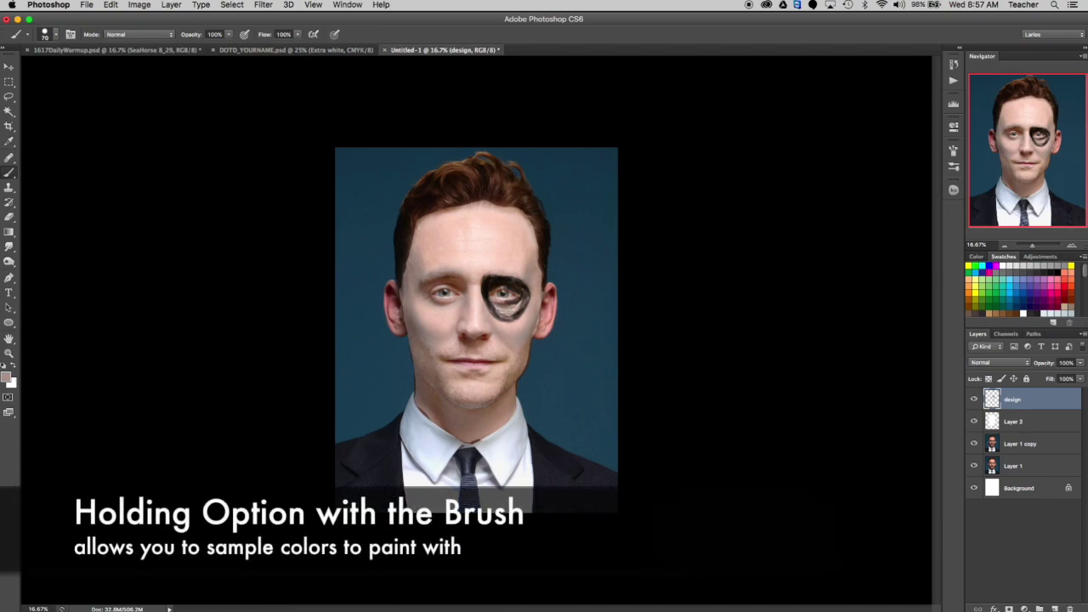
left_click_drag(497, 304, 507, 303)
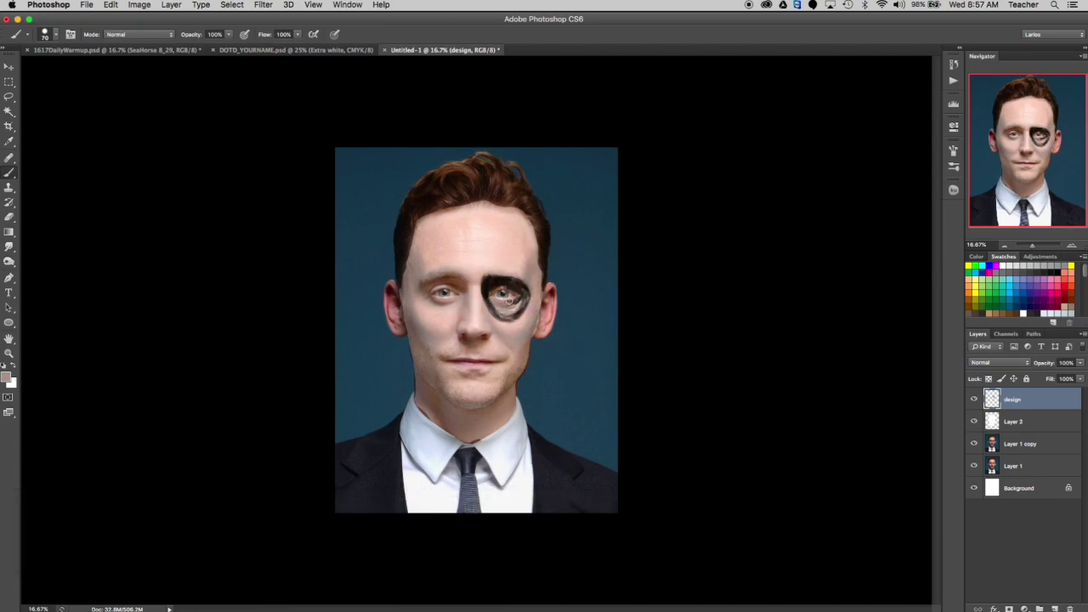
left_click(493, 303, "alt")
mouse_move(495, 302)
left_mouse_down()
mouse_move(491, 292)
mouse_move(506, 299)
mouse_move(494, 286)
mouse_move(510, 287)
mouse_move(520, 298)
mouse_move(512, 307)
left_mouse_up()
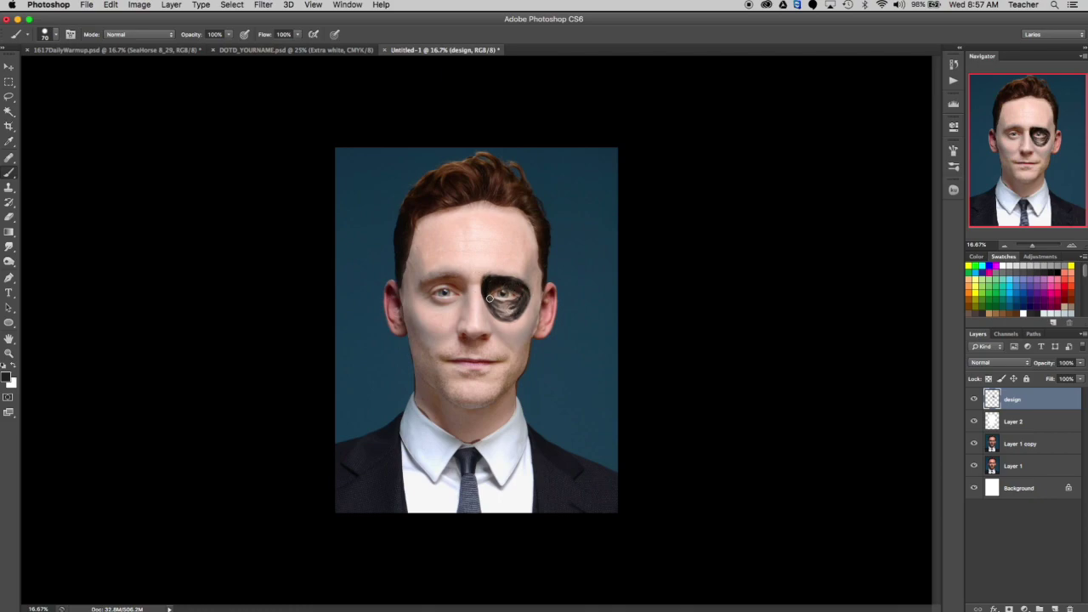
mouse_move(513, 289)
left_mouse_down()
mouse_move(488, 296)
mouse_move(515, 291)
mouse_move(510, 303)
left_mouse_up()
left_click(502, 305, "alt")
mouse_move(501, 305)
left_mouse_down()
mouse_move(513, 302)
mouse_move(496, 308)
left_mouse_up()
left_click(496, 300, "alt")
mouse_move(511, 304)
left_mouse_down()
mouse_move(523, 289)
mouse_move(518, 300)
left_mouse_up()
Step: Blend the inner corner, eyelid and lower part of the eye socket with dark tones sampled around the eye
left_click(509, 296, "alt")
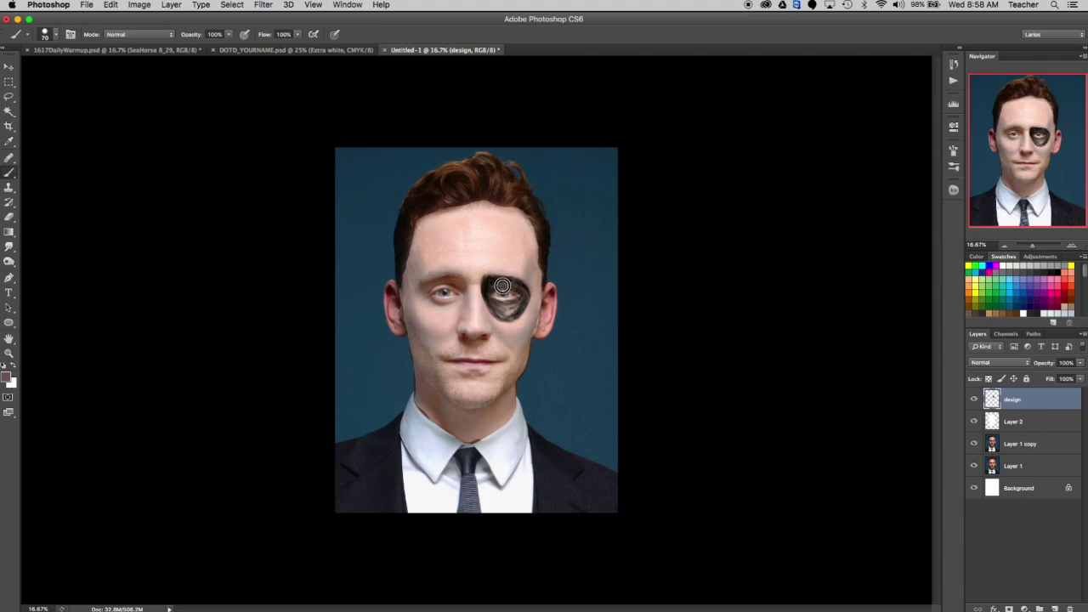
left_click(502, 288, "alt")
left_click(511, 311, "alt")
left_click(488, 300)
left_click(489, 297)
left_click(488, 292)
mouse_move(488, 291)
left_mouse_down()
mouse_move(490, 307)
mouse_move(514, 311)
mouse_move(503, 316)
mouse_move(520, 304)
mouse_move(504, 306)
left_mouse_up()
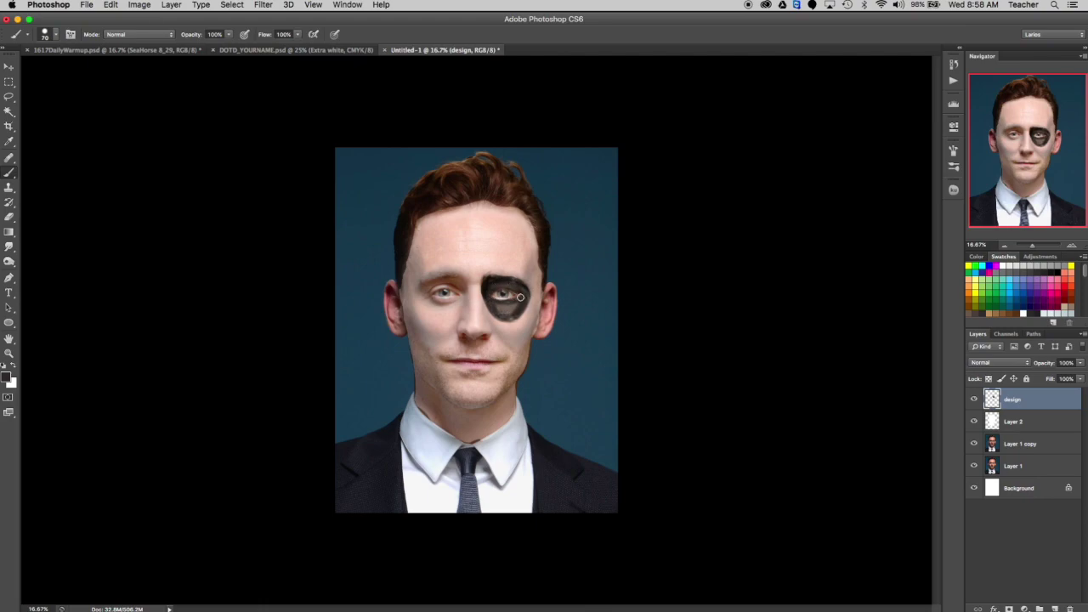
mouse_move(493, 305)
left_mouse_down()
mouse_move(519, 303)
mouse_move(492, 288)
mouse_move(517, 291)
mouse_move(502, 281)
mouse_move(513, 265)
mouse_move(489, 275)
mouse_move(521, 283)
left_mouse_up()
left_click(513, 305, "alt")
left_click_drag(515, 302, 506, 309)
key("super+z")
mouse_move(503, 286)
left_mouse_down()
mouse_move(522, 306)
mouse_move(512, 295)
left_mouse_up()
Step: Paint a dark curved cheekbone line from beside the ear down to the corner of the mouth
mouse_move(539, 306)
left_mouse_down()
mouse_move(521, 339)
mouse_move(531, 337)
mouse_move(511, 351)
left_mouse_up()
mouse_move(509, 357)
left_mouse_down()
mouse_move(447, 347)
mouse_move(529, 343)
mouse_move(507, 361)
left_mouse_up()
mouse_move(540, 310)
left_mouse_down()
mouse_move(541, 304)
mouse_move(506, 360)
left_mouse_up()
Step: Paint a dark line along the mouth with short crosswise stitches, and touch up the adjoining cheek line
key("r")
left_click_drag(590, 235, 518, 221)
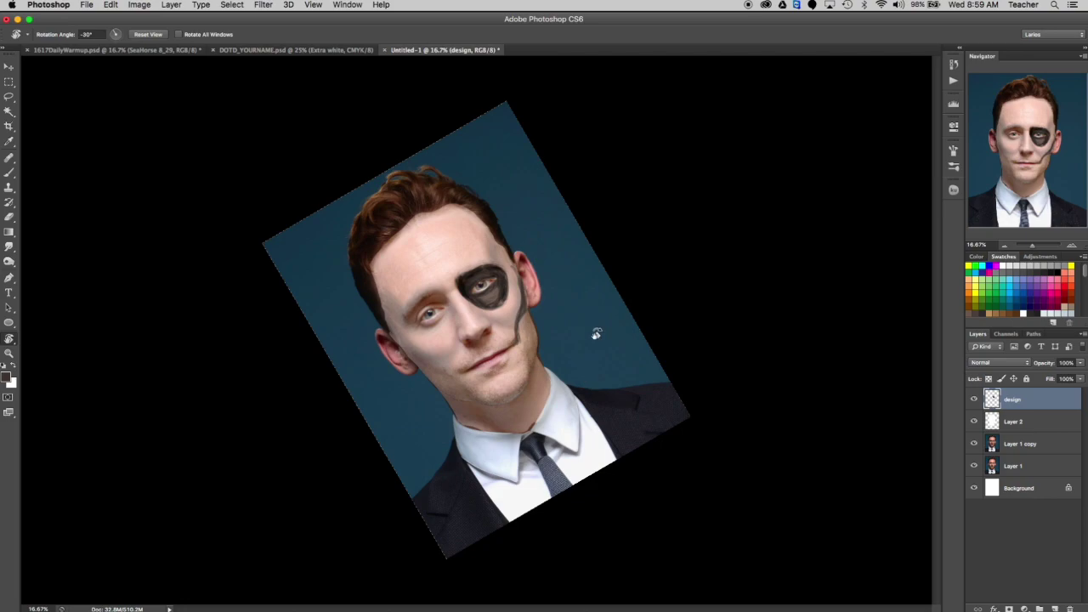
key("b")
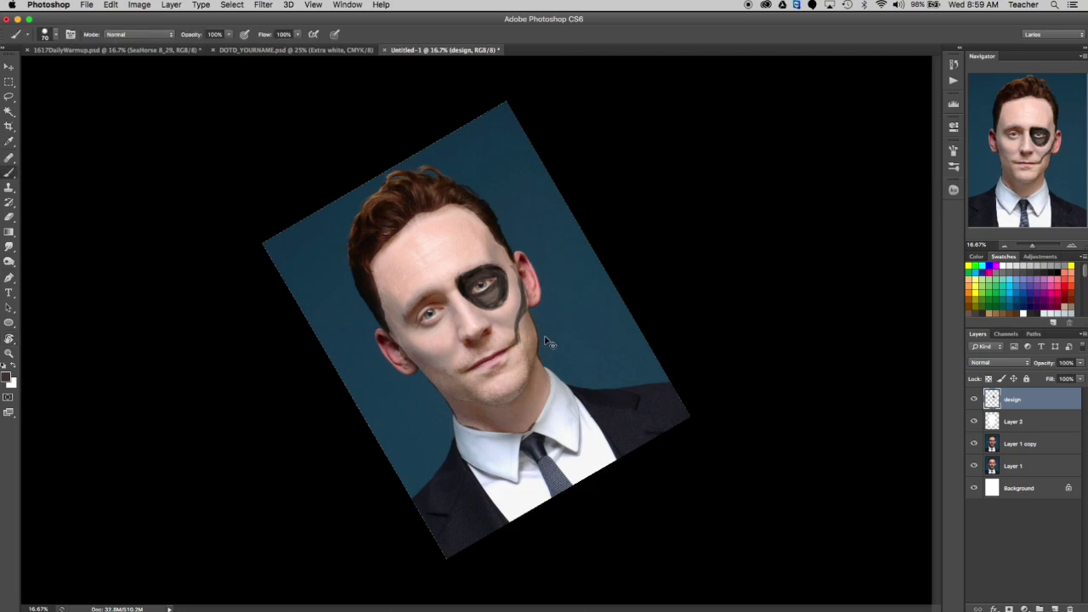
key("super+equal")
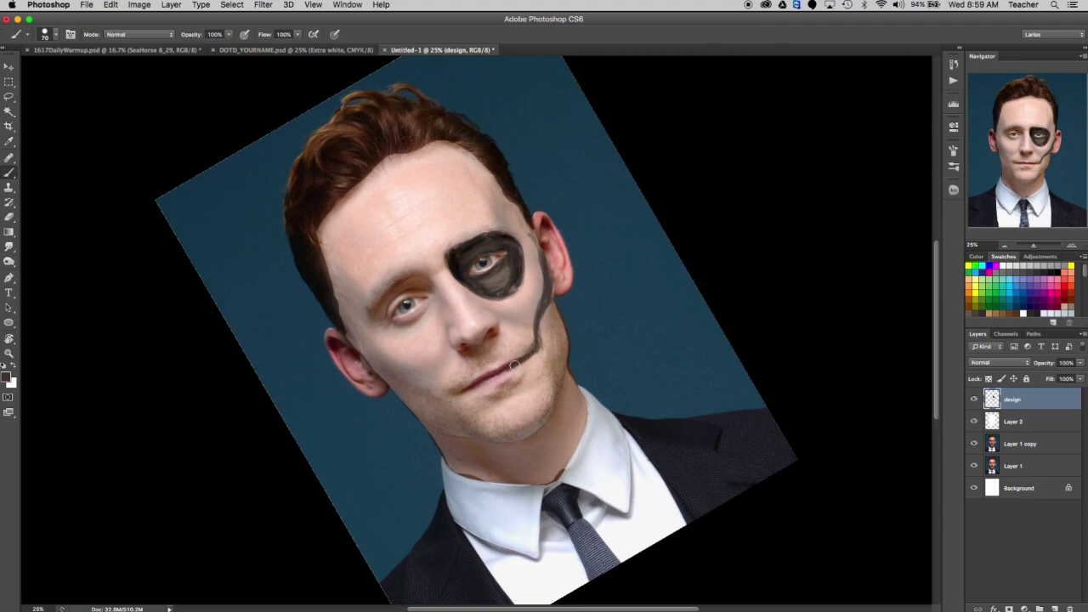
left_click_drag(511, 351, 523, 376)
mouse_move(507, 385)
left_mouse_down()
mouse_move(500, 370)
mouse_move(510, 365)
mouse_move(459, 393)
left_mouse_up()
left_click_drag(534, 359, 523, 343)
left_click_drag(548, 292, 537, 336)
mouse_move(512, 354)
left_mouse_down()
mouse_move(520, 368)
mouse_move(527, 345)
left_mouse_up()
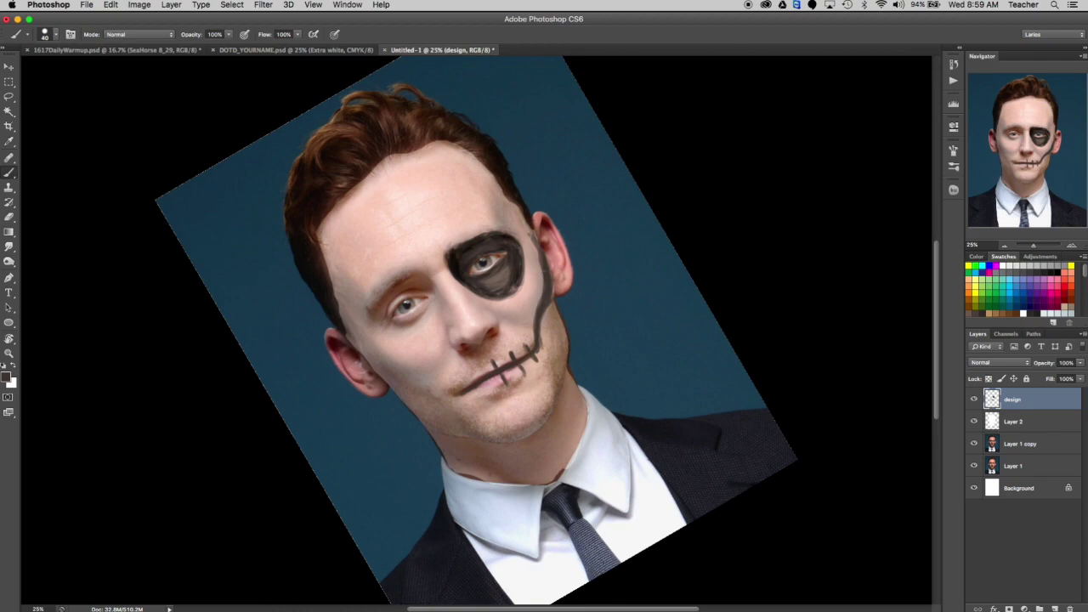
Step: Fade the painted cheek line between the ear and mouth using an enlarged Eraser at 40% opacity
left_click(545, 275, "alt")
key("e")
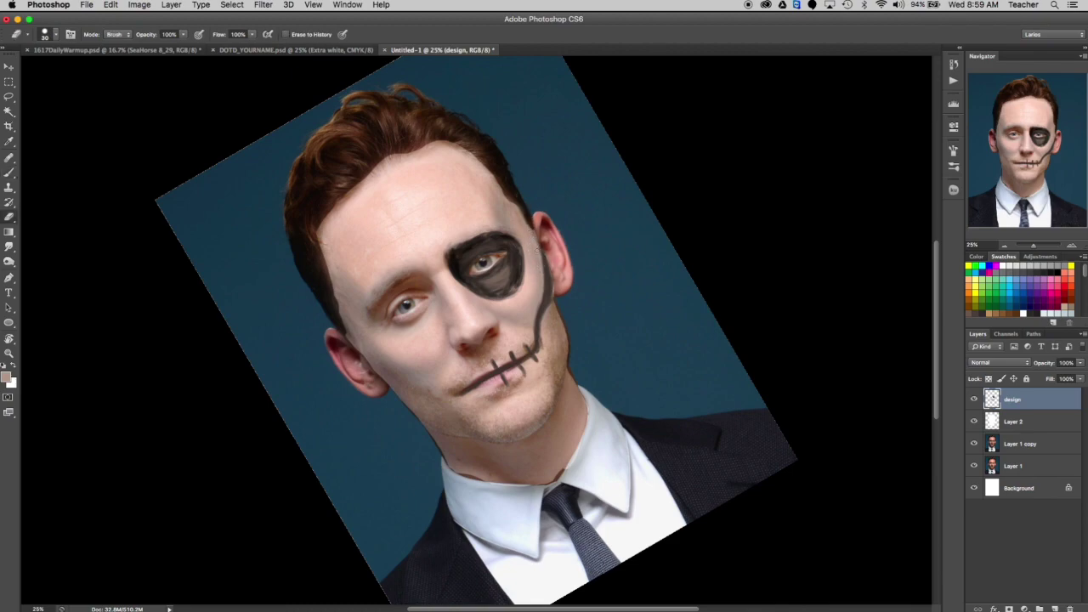
left_click(56, 35)
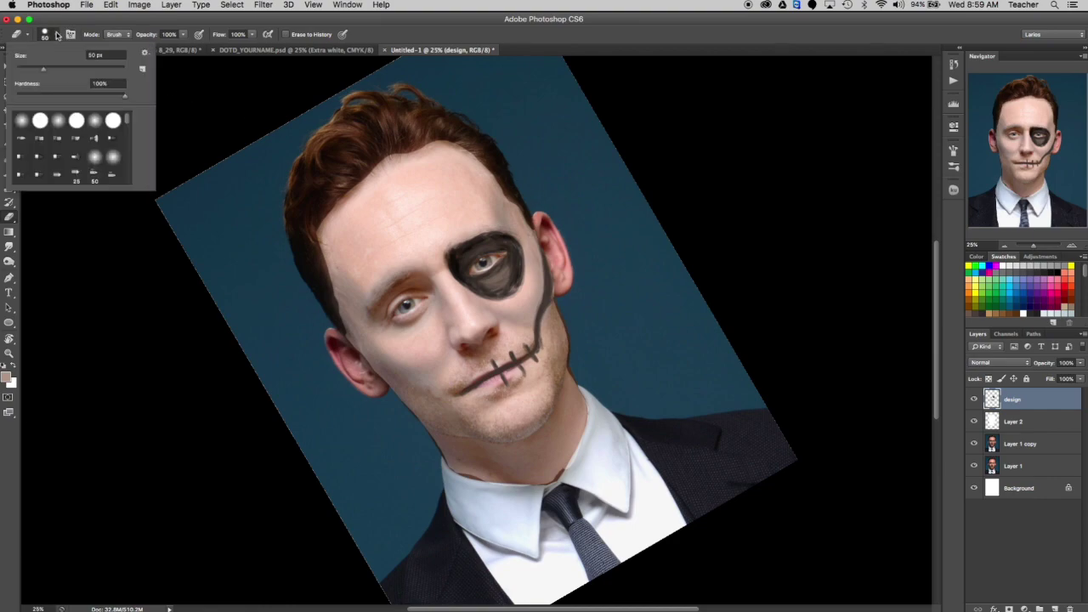
left_click(539, 279)
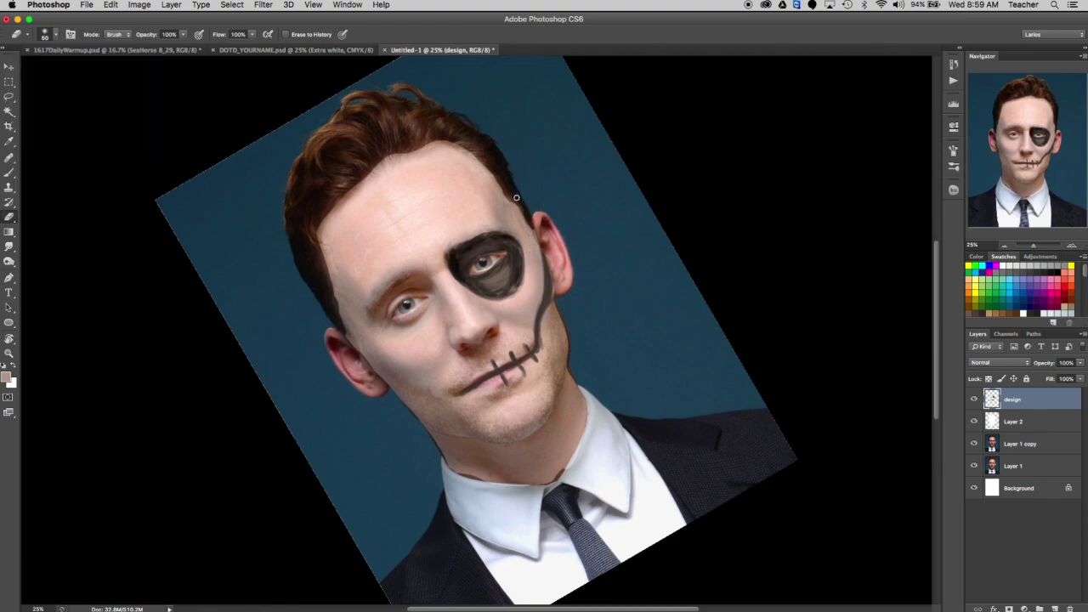
key("4")
key("bracketright")
key("bracketright")
key("bracketright")
key("bracketright")
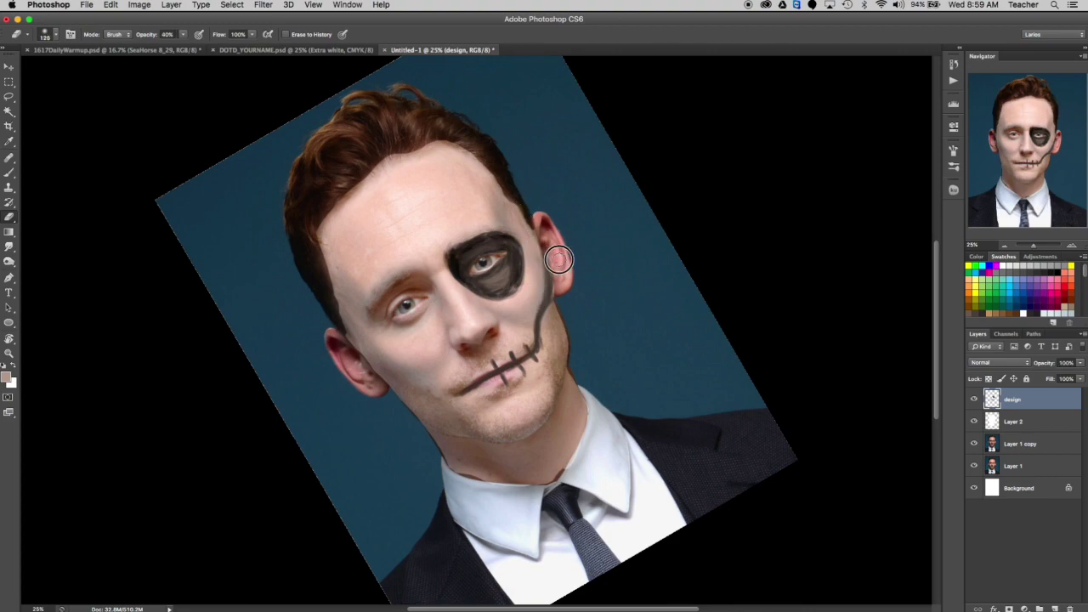
left_click_drag(552, 289, 537, 370)
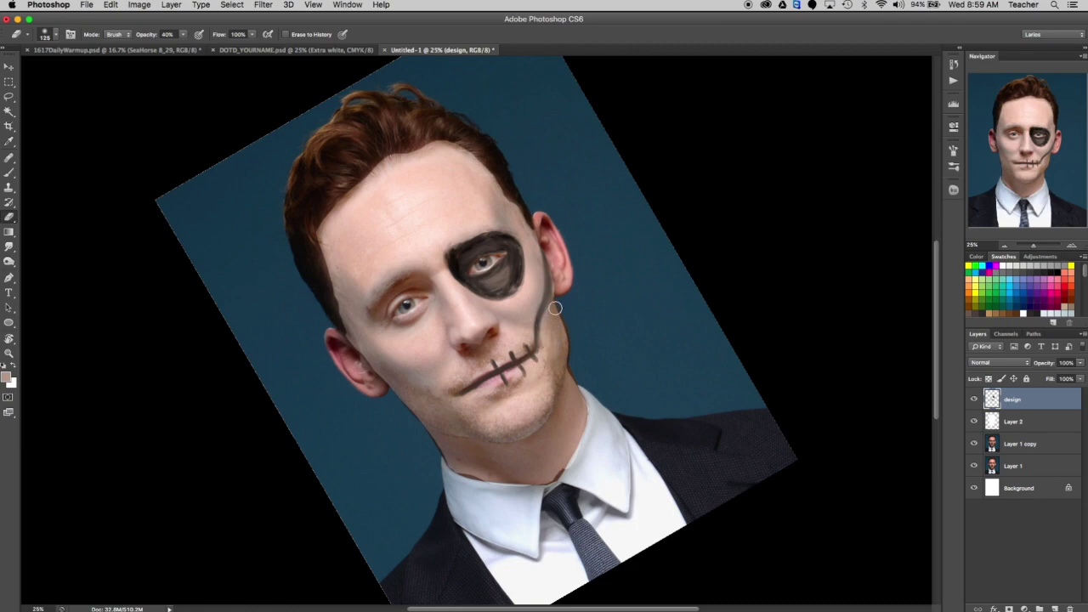
key("bracketleft")
key("bracketleft")
key("bracketleft")
Step: Paint a black hooked shape across the chin and along the jaw below the stitched side of the mouth
key("b")
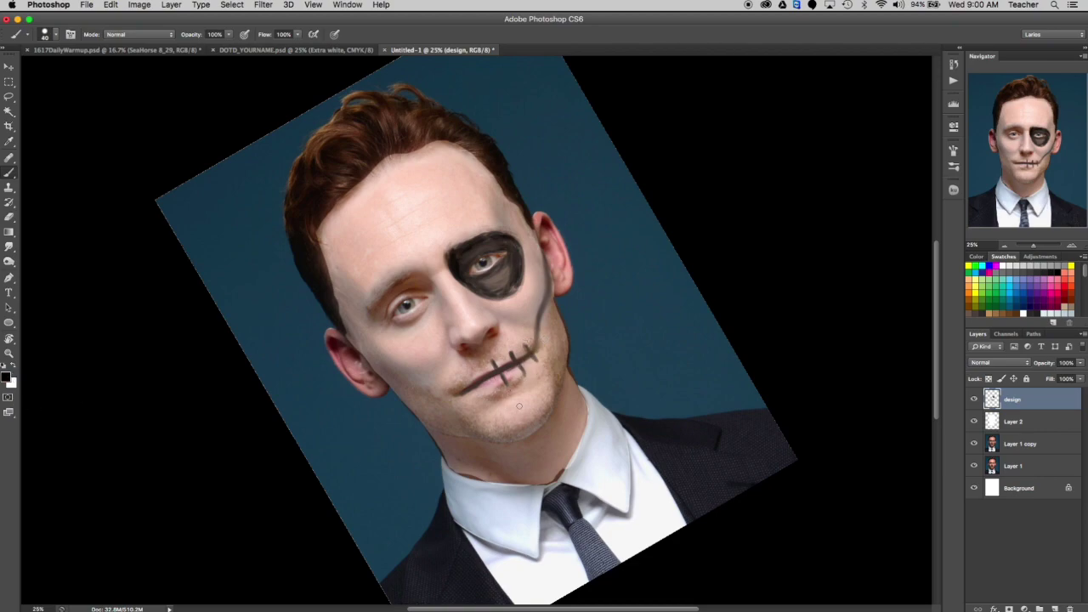
mouse_move(517, 407)
left_mouse_down()
mouse_move(551, 397)
mouse_move(548, 417)
mouse_move(546, 406)
mouse_move(528, 408)
mouse_move(550, 404)
left_mouse_up()
mouse_move(538, 412)
left_mouse_down()
mouse_move(535, 426)
mouse_move(520, 408)
left_mouse_up()
left_click(537, 411)
mouse_move(537, 411)
left_mouse_down()
mouse_move(546, 415)
mouse_move(556, 376)
mouse_move(553, 399)
mouse_move(518, 406)
mouse_move(534, 428)
mouse_move(554, 389)
mouse_move(525, 431)
left_mouse_up()
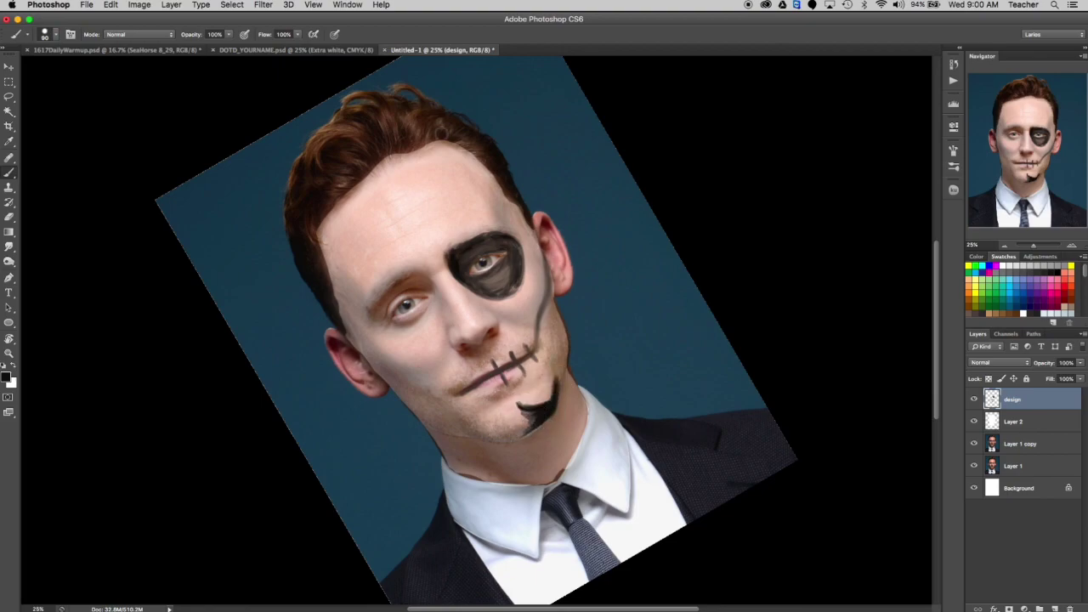
Step: Darken the inner edge of the eye patch and refine the edges of the chin shape with Brush and Eraser
mouse_move(461, 256)
left_mouse_down()
mouse_move(479, 237)
mouse_move(457, 248)
mouse_move(469, 280)
left_mouse_up()
left_click_drag(558, 379, 554, 399)
key("e")
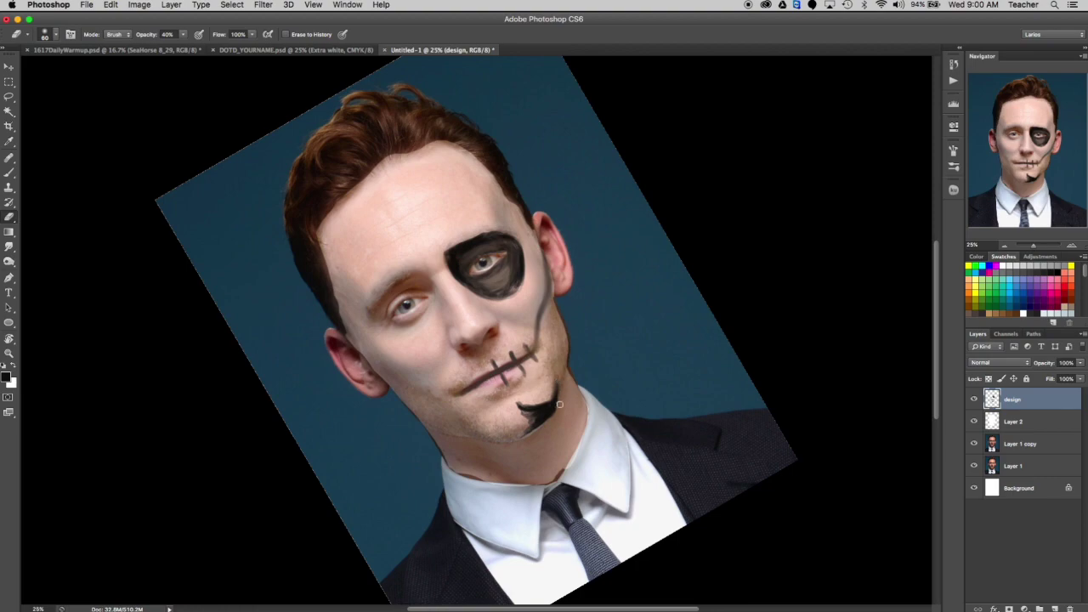
mouse_move(515, 409)
left_mouse_down()
mouse_move(535, 442)
mouse_move(517, 404)
left_mouse_up()
Step: Go over the cheekbone line from the ear to the mouth's stitches in black to strengthen it
key("b")
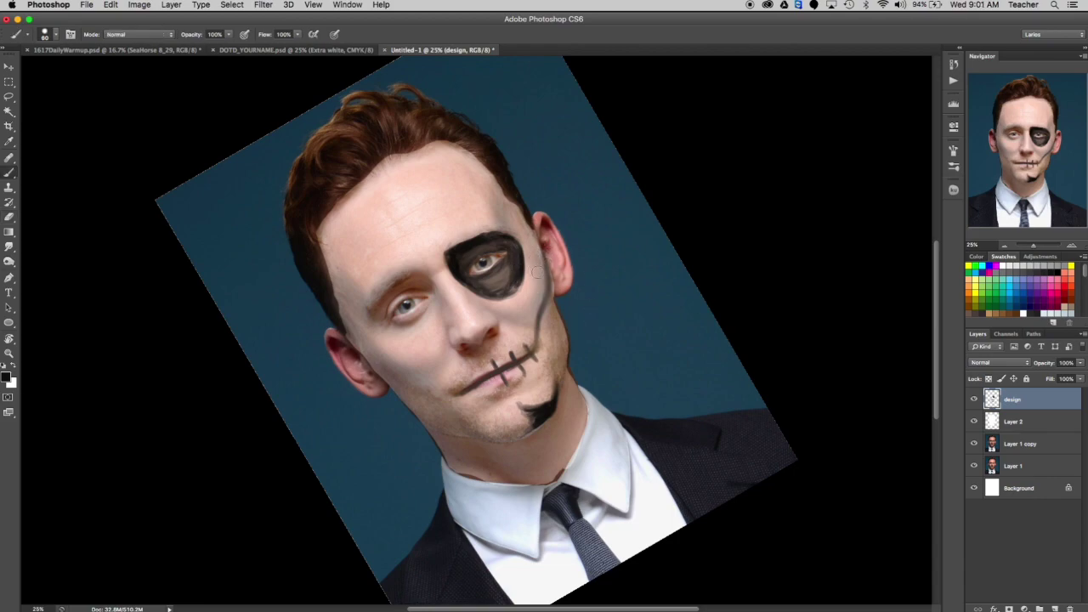
mouse_move(545, 256)
left_mouse_down()
mouse_move(545, 308)
mouse_move(551, 286)
mouse_move(525, 327)
left_mouse_up()
mouse_move(527, 354)
left_mouse_down()
mouse_move(549, 280)
mouse_move(522, 352)
mouse_move(544, 306)
mouse_move(538, 350)
mouse_move(533, 326)
mouse_move(529, 343)
left_mouse_up()
key("bracketright")
key("bracketright")
key("e")
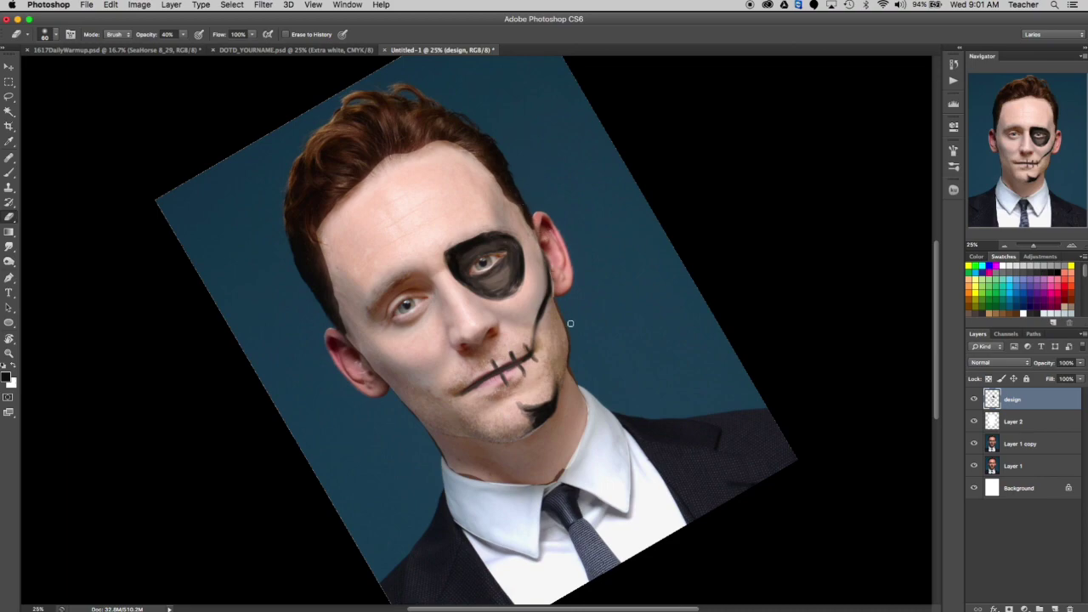
key("r")
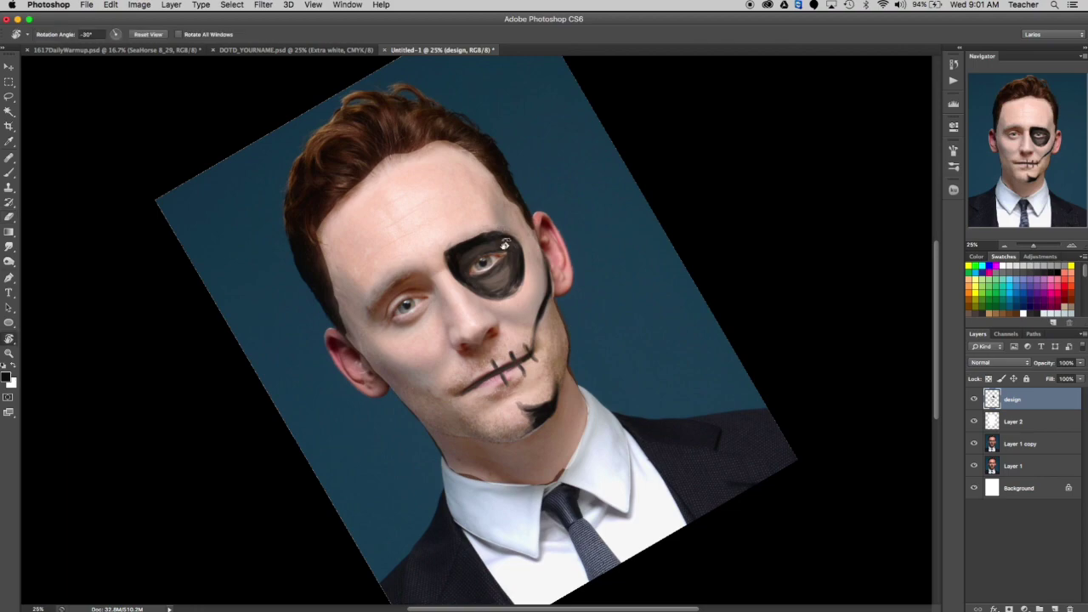
key("Escape")
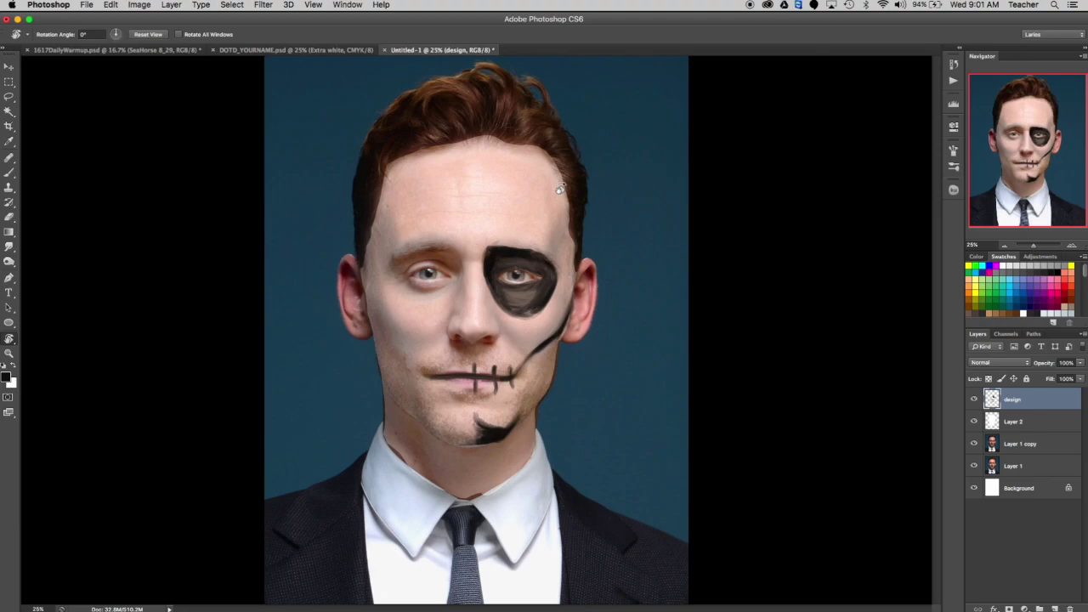
Step: Paint a small black cross on the forehead between the eyebrows with the Brush, undoing the erasure of its horizontal arm
key("b")
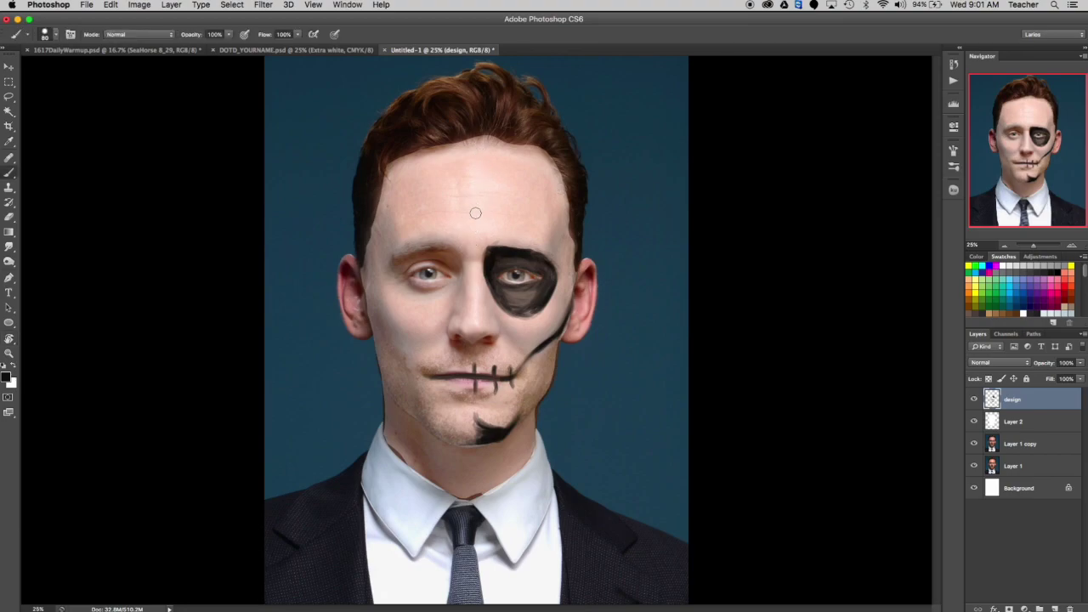
left_click_drag(476, 217, 475, 240)
left_click_drag(460, 229, 491, 230)
key("e")
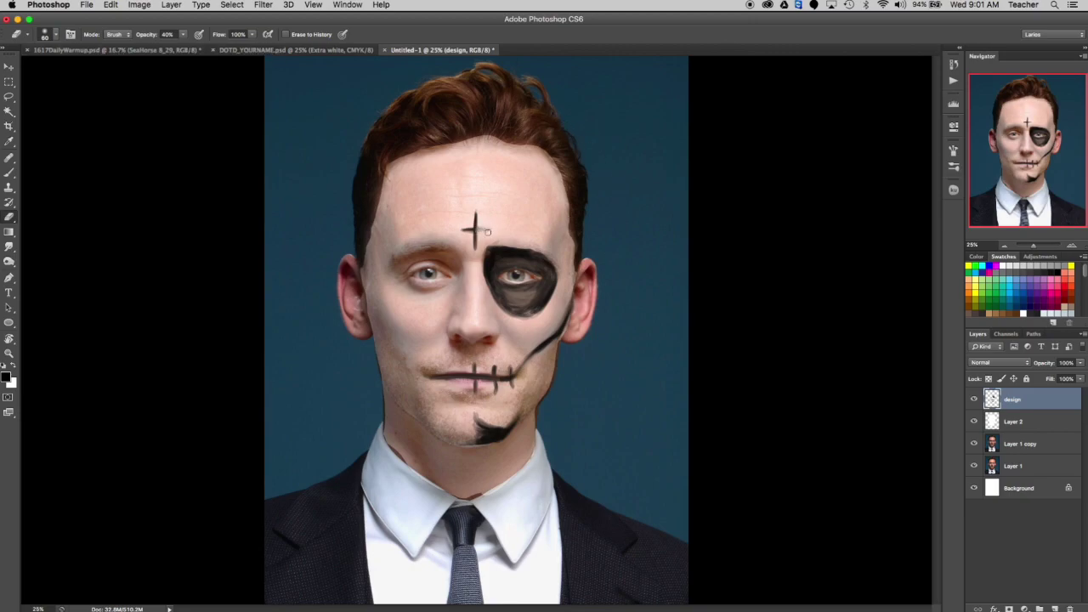
key("super+z")
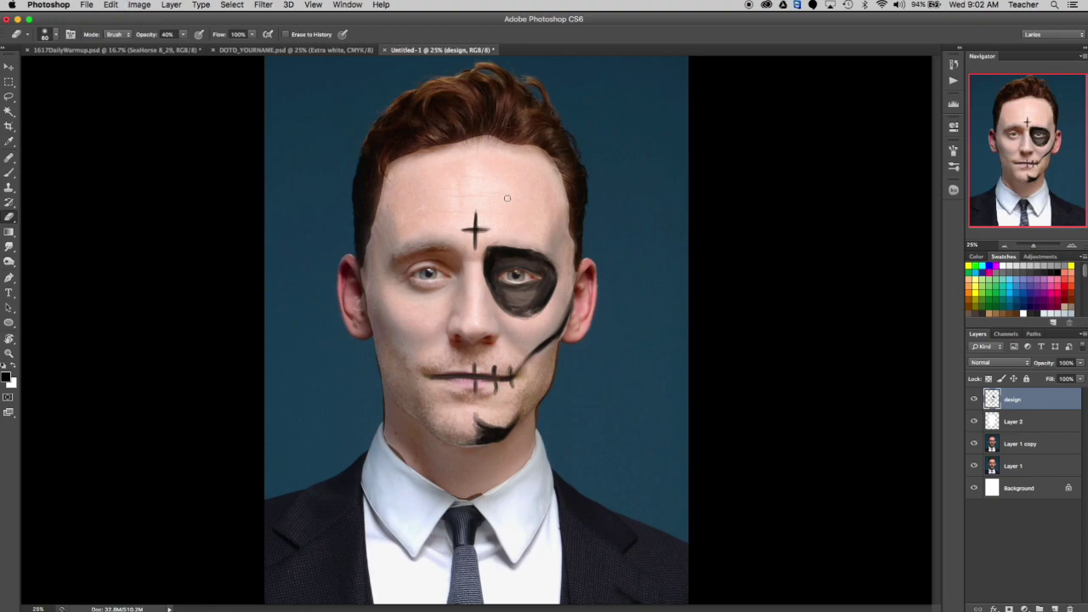
Step: Paint a black curved line on the forehead above the eye patch and erase its upper tip at 40% opacity
key("b")
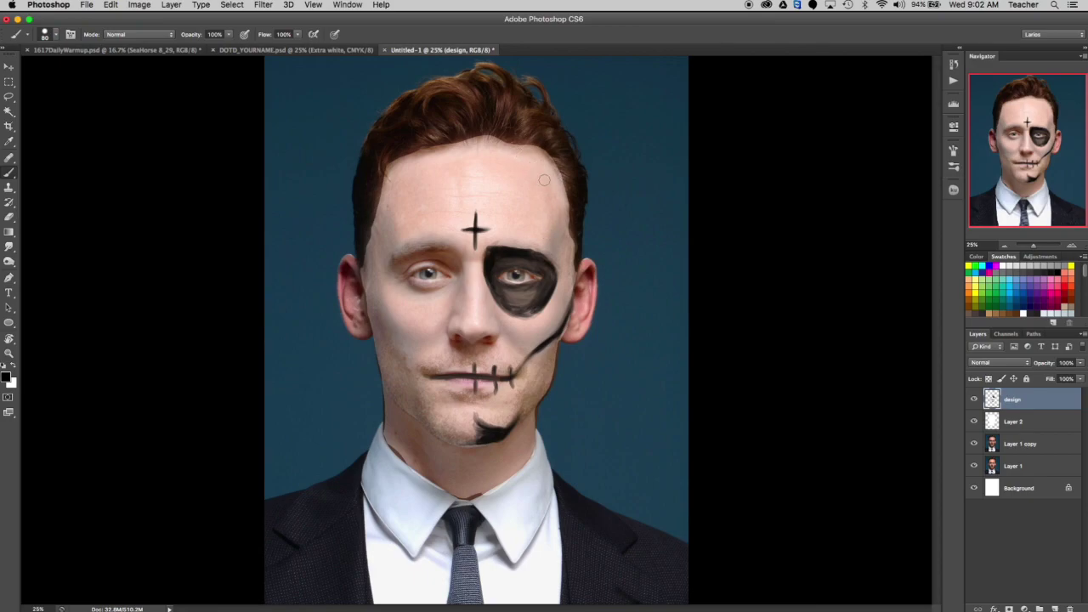
key("]")
left_click_drag(546, 180, 544, 229)
left_click_drag(549, 222, 540, 245)
mouse_move(553, 190)
left_mouse_down()
mouse_move(554, 217)
mouse_move(555, 201)
mouse_move(542, 254)
mouse_move(559, 209)
mouse_move(537, 171)
left_mouse_up()
key("e")
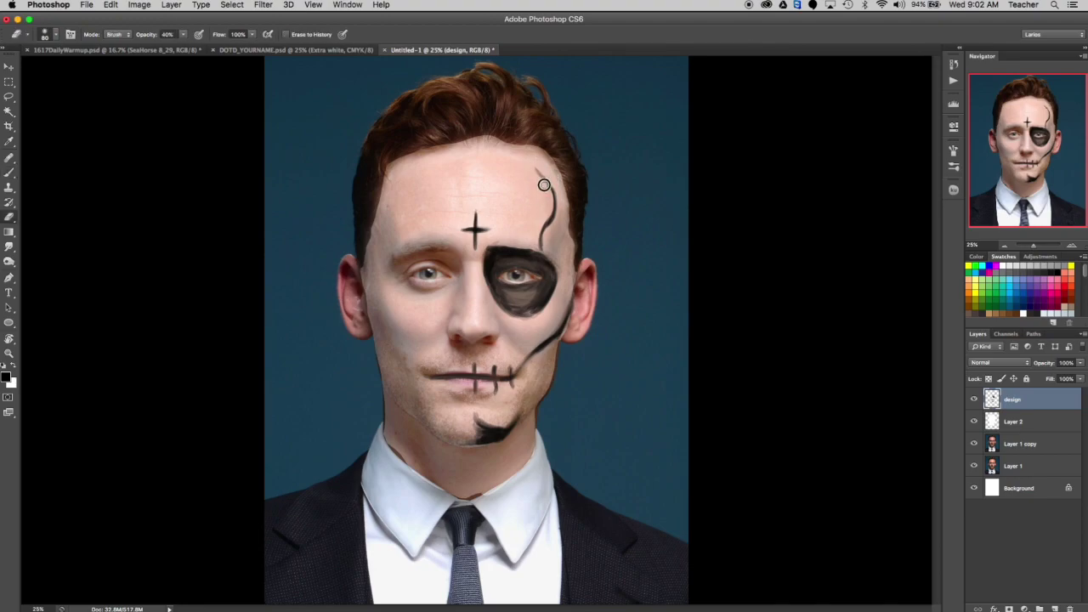
left_click_drag(533, 172, 548, 167)
Step: Go over the curved forehead line in black, tapering its upper end and refining the part near the eye patch
key("b")
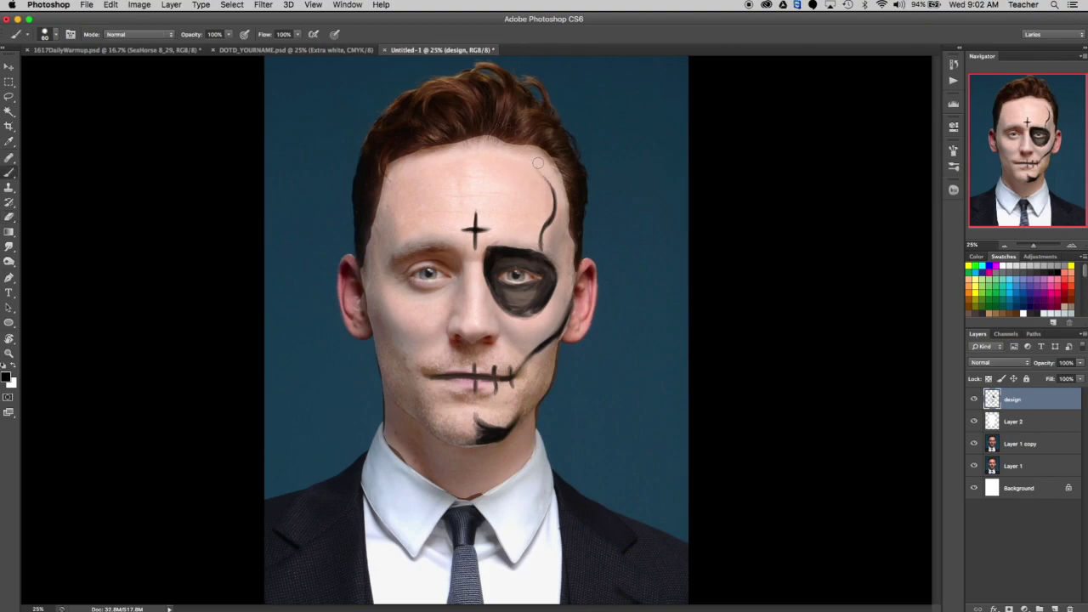
mouse_move(538, 170)
left_mouse_down()
mouse_move(542, 238)
mouse_move(554, 234)
mouse_move(547, 250)
mouse_move(540, 234)
mouse_move(539, 247)
mouse_move(547, 202)
mouse_move(546, 250)
left_mouse_up()
key("e")
key("b")
left_click_drag(541, 232, 553, 213)
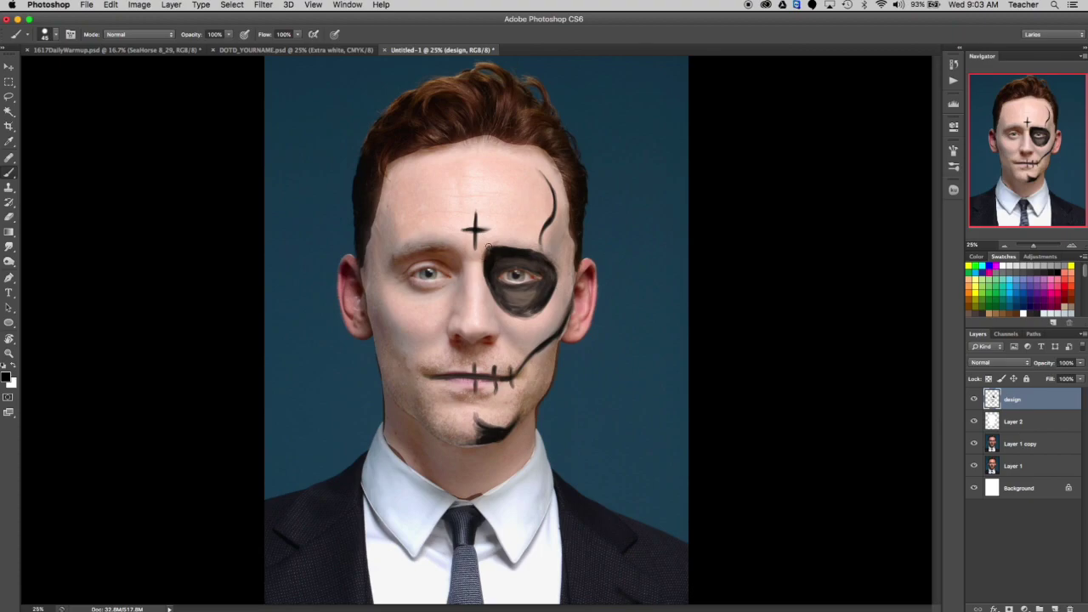
Step: Paint a row of small red scallops around the outer edge of the black eye patch
left_click(1062, 279)
mouse_move(490, 245)
left_mouse_down()
mouse_move(546, 247)
mouse_move(563, 280)
mouse_move(556, 291)
left_mouse_up()
left_click_drag(555, 289, 548, 307)
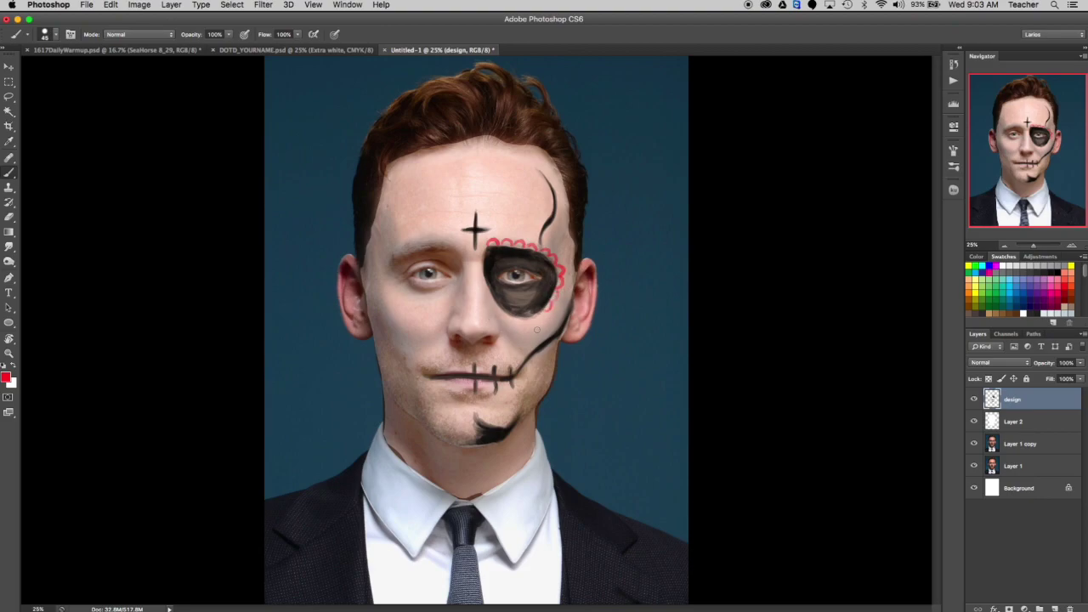
left_click_drag(536, 320, 539, 318)
mouse_move(485, 265)
left_mouse_down()
mouse_move(489, 287)
mouse_move(497, 310)
mouse_move(523, 308)
left_mouse_up()
Step: Strengthen the red scallops around the eye patch and touch up the adjoining dark edge using sampled colours
left_click(495, 241, "alt")
left_click(1064, 279)
left_click(506, 242)
mouse_move(531, 245)
left_mouse_down()
mouse_move(562, 266)
mouse_move(538, 318)
mouse_move(506, 316)
mouse_move(481, 270)
left_mouse_up()
left_click(487, 272, "alt")
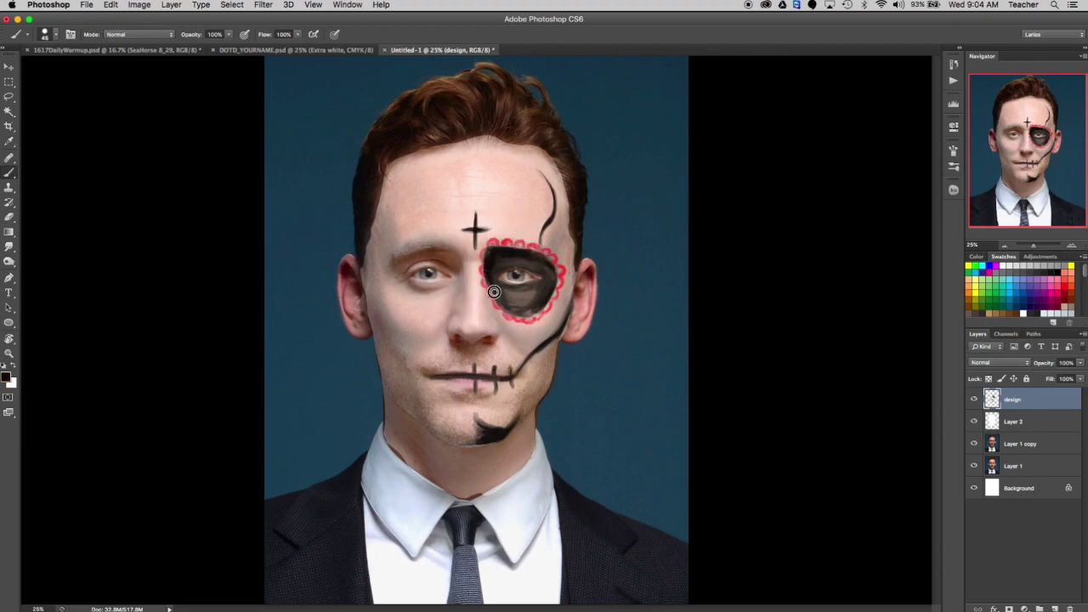
left_click(536, 315, "alt")
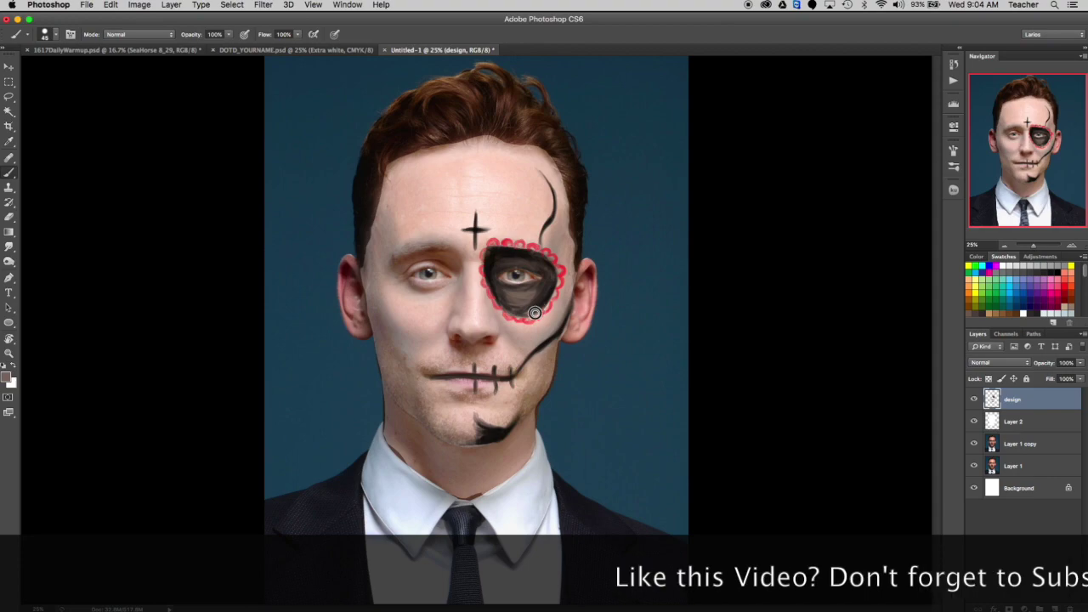
Step: Restore black as the foreground colour and paint the inner edge of a skull nose cavity along the nose's centre line
key("d")
left_click_drag(472, 300, 466, 317)
key("bracketright")
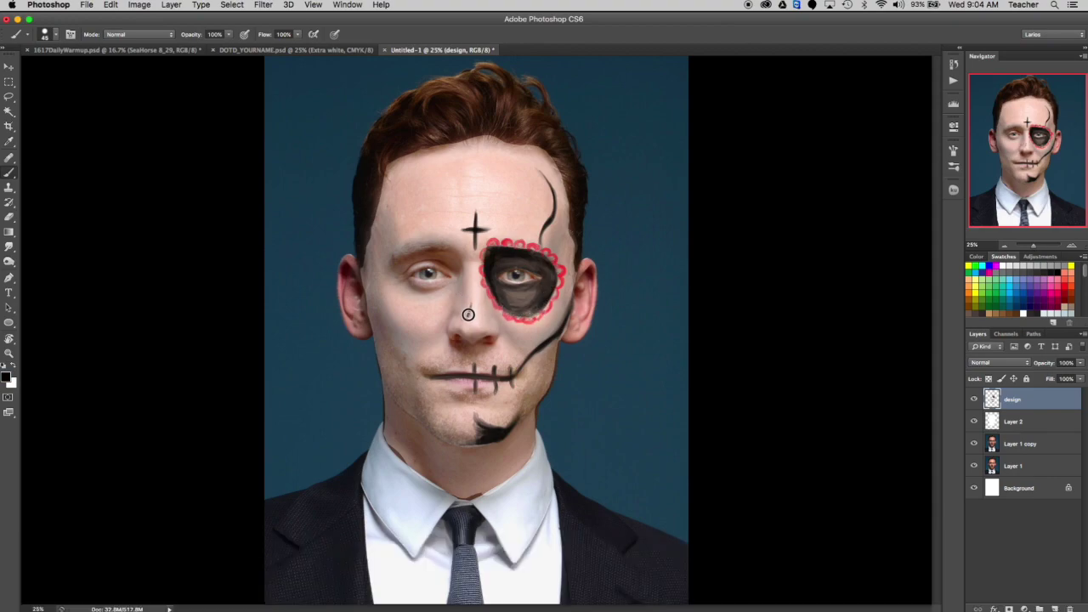
key("super+z")
left_click_drag(477, 305, 478, 317)
mouse_move(475, 350)
left_mouse_down()
mouse_move(488, 331)
mouse_move(478, 306)
left_mouse_up()
Step: Fill the half nose cavity in black down to the nostril and clean its outer edge with the Eraser
mouse_move(478, 340)
left_mouse_down()
mouse_move(483, 311)
mouse_move(490, 335)
mouse_move(493, 325)
left_mouse_up()
left_click_drag(483, 314, 496, 338)
left_click(491, 322, "alt")
mouse_move(493, 324)
left_mouse_down()
mouse_move(476, 340)
mouse_move(486, 323)
mouse_move(499, 337)
left_mouse_up()
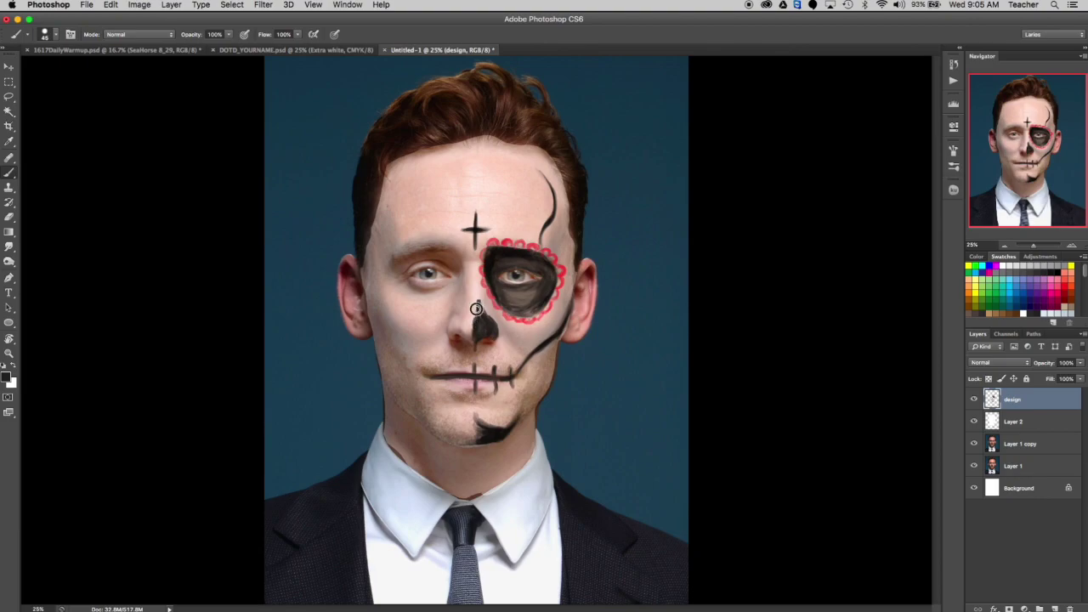
key("e")
mouse_move(491, 314)
left_mouse_down()
mouse_move(500, 338)
mouse_move(490, 338)
left_mouse_up()
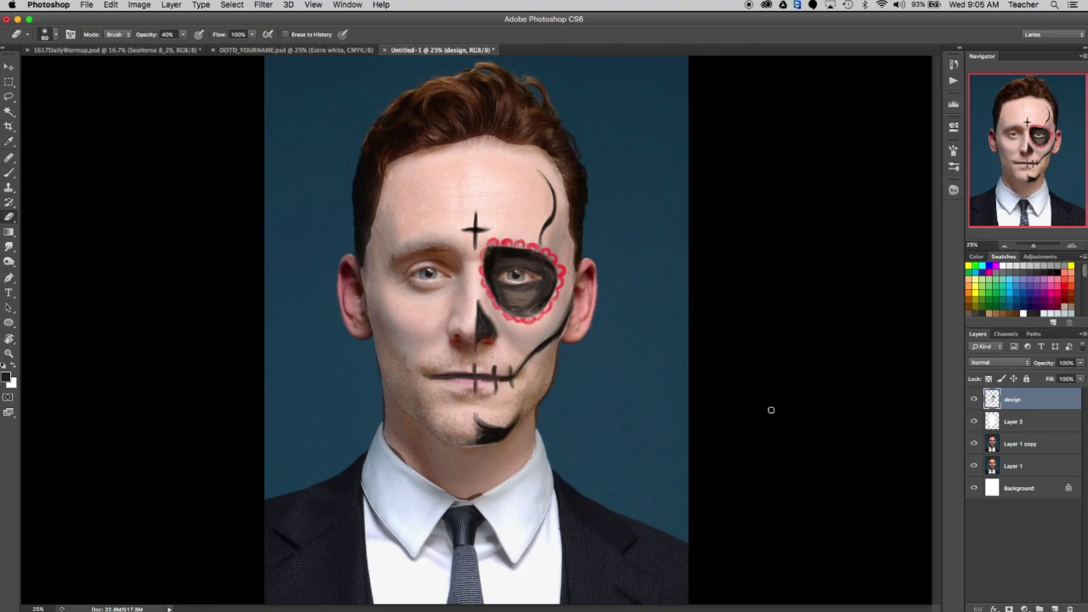
Step: Switch to DOTD_YOURNAME.psd and hide its Whiteface, Extra white and design layers to examine what each contributes
left_click(371, 51)
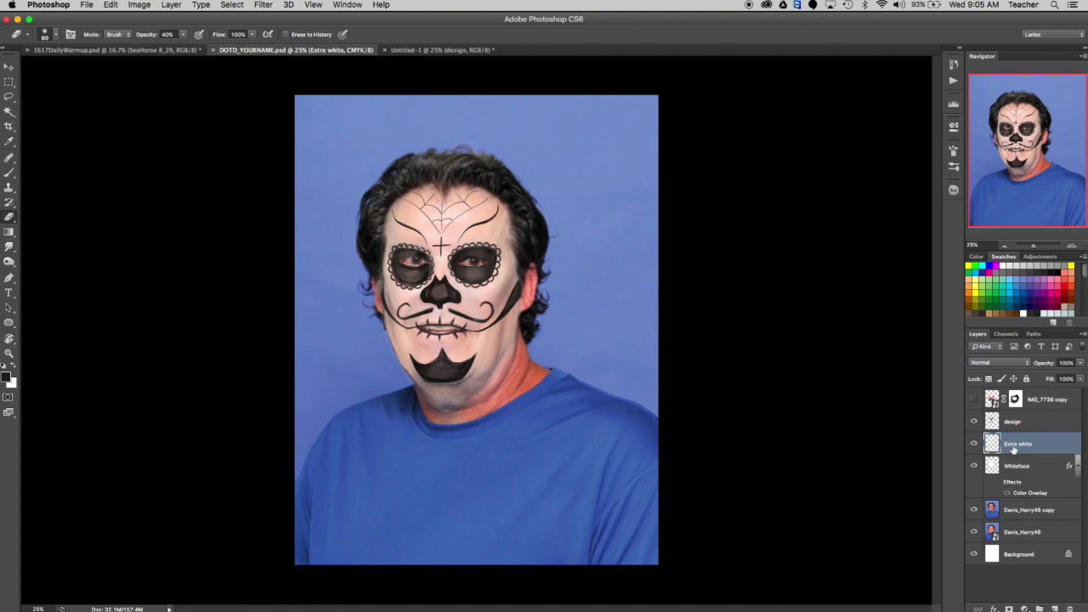
left_click(974, 467)
left_click(974, 466)
left_click(973, 465)
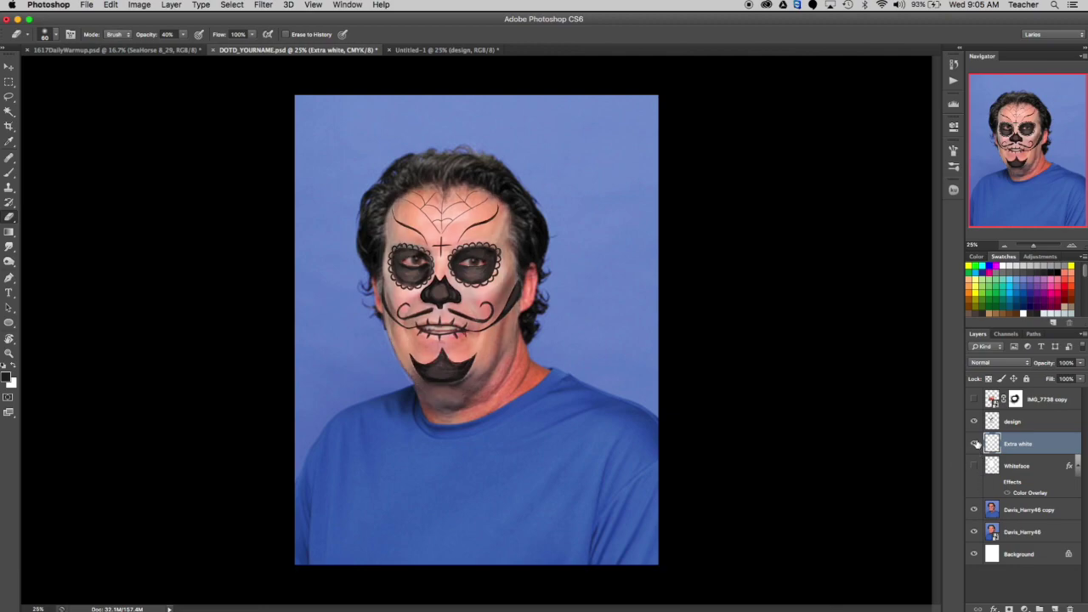
left_click_drag(974, 443, 974, 420)
Step: Return to the Untitled-1 document and hide Layer 2 and the design layer to view the portrait without makeup
left_click(444, 50)
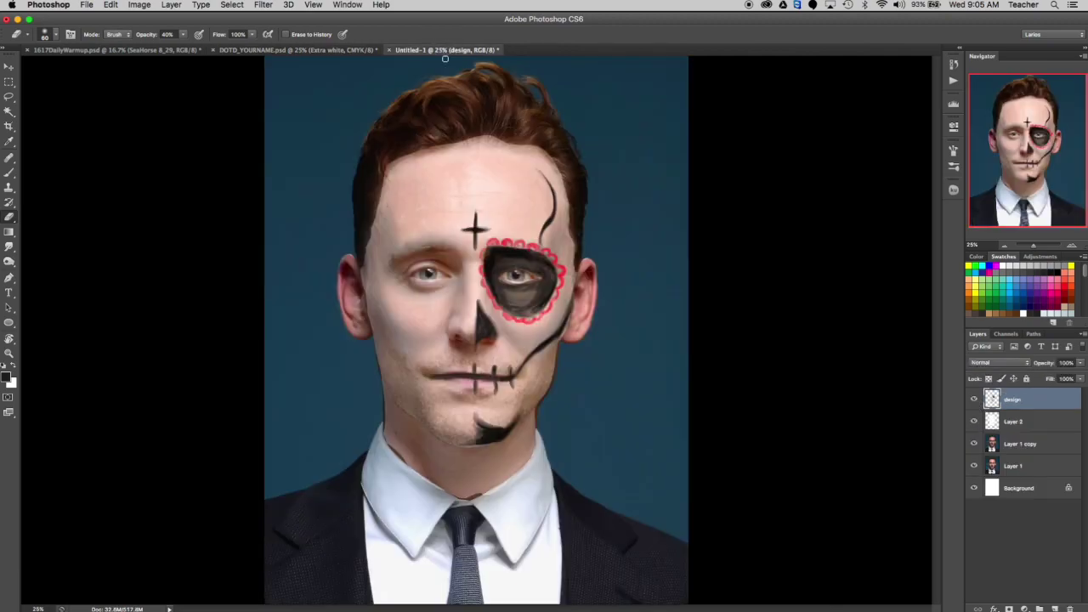
left_click_drag(975, 422, 974, 399)
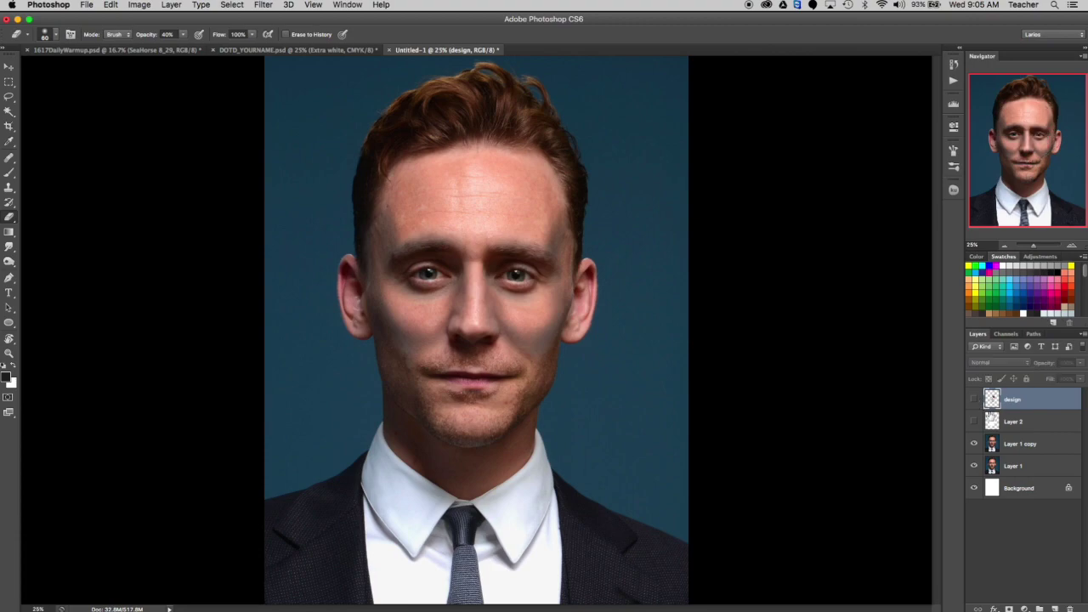